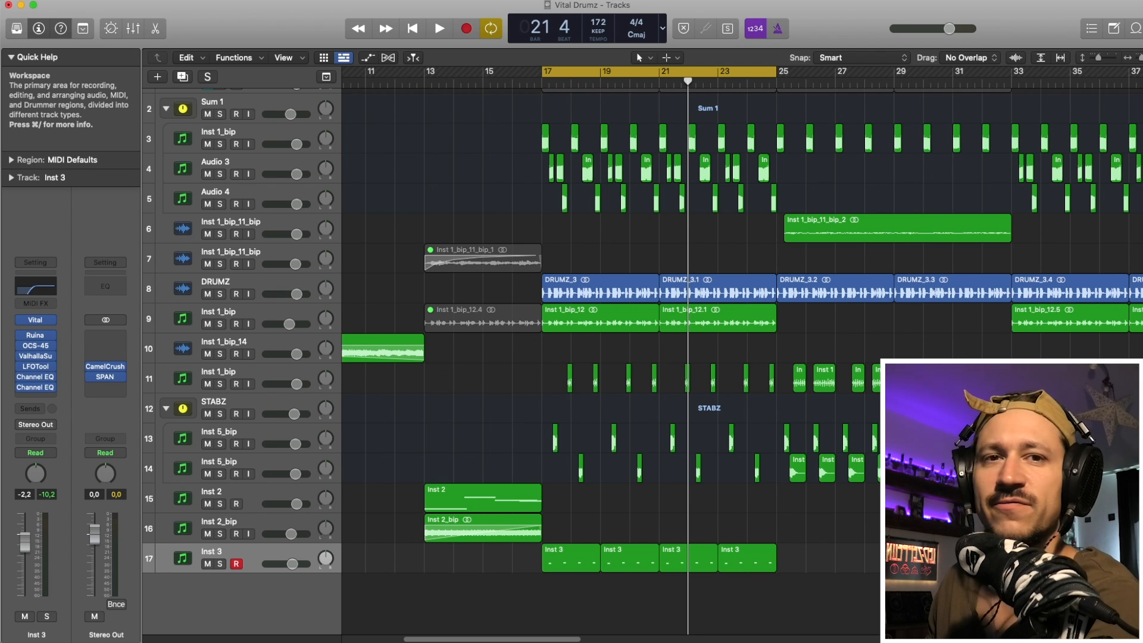
- Fit all seventeen tracks in the arrangement and bring bars 17 to 35 into view
{"action": "key", "text": "super+Down"}
{"action": "key", "text": "super+Right"}
{"action": "key", "text": "super+Up"}
{"action": "key", "text": "super+Up"}
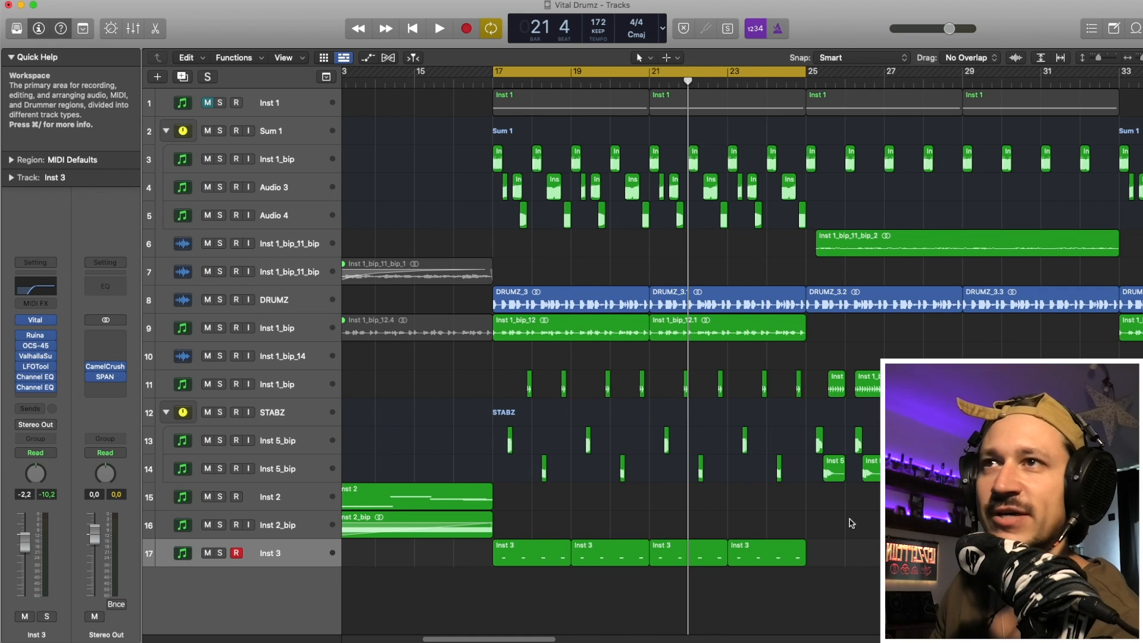
{"action": "scroll", "coordinate": [851, 523], "scroll_direction": "right", "scroll_amount": 2}
{"action": "left_click_drag", "start_coordinate": [785, 525], "coordinate": [475, 386]}
{"action": "scroll", "coordinate": [475, 385], "scroll_direction": "right", "scroll_amount": 5}
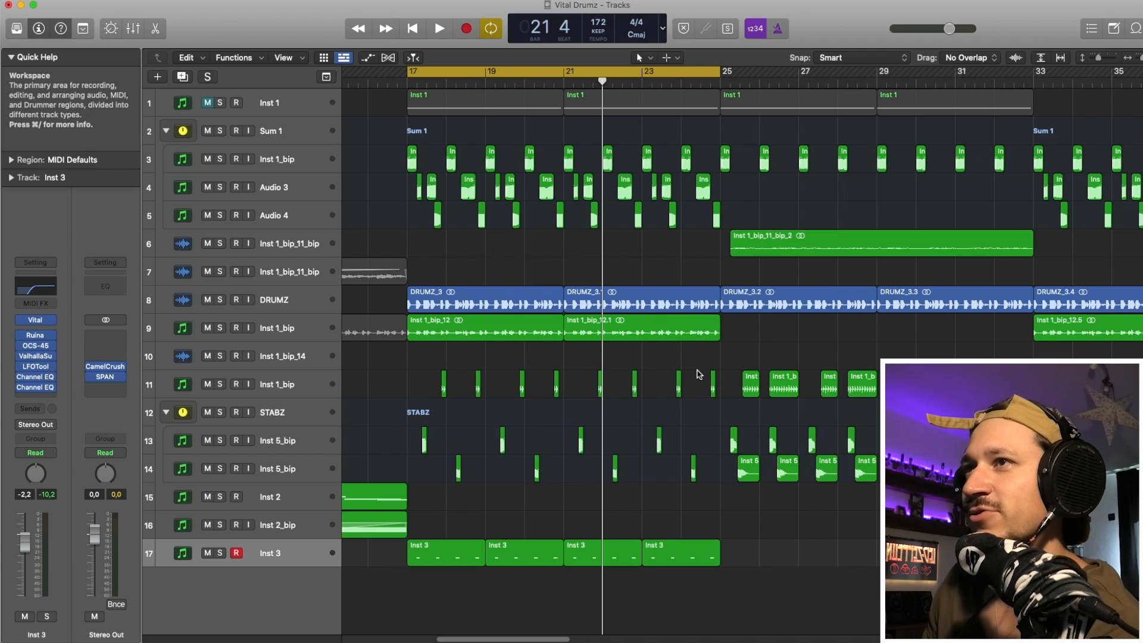
- Solo the Inst 3 track, listen to its regions from bar 17, and release the solo
{"action": "left_click", "coordinate": [220, 552]}
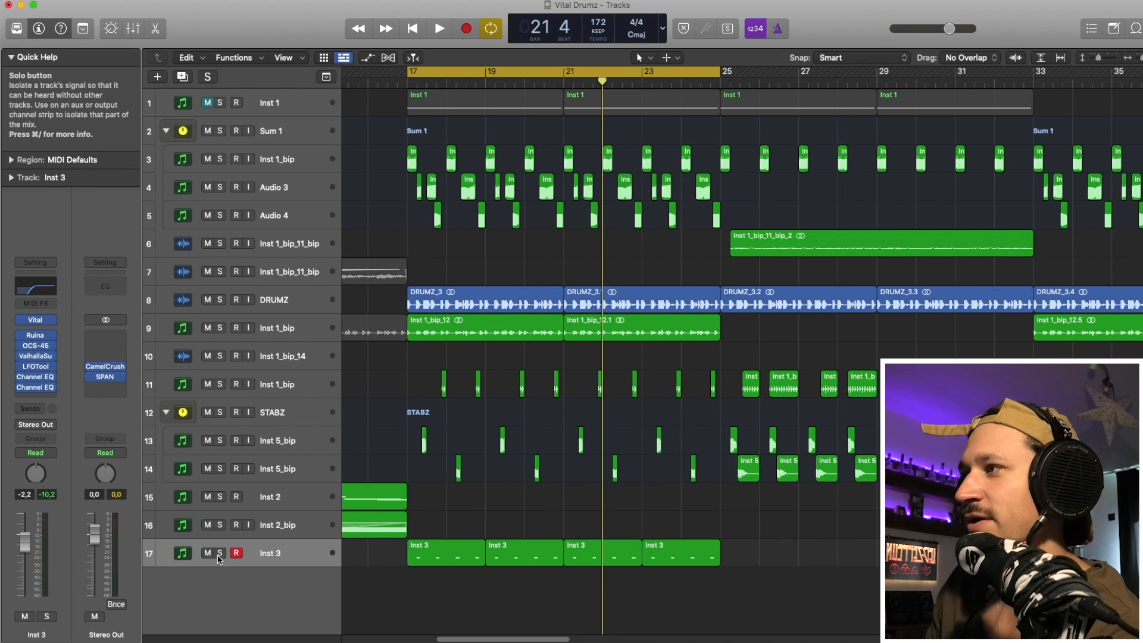
{"action": "left_click", "coordinate": [290, 556]}
{"action": "left_click", "coordinate": [220, 553]}
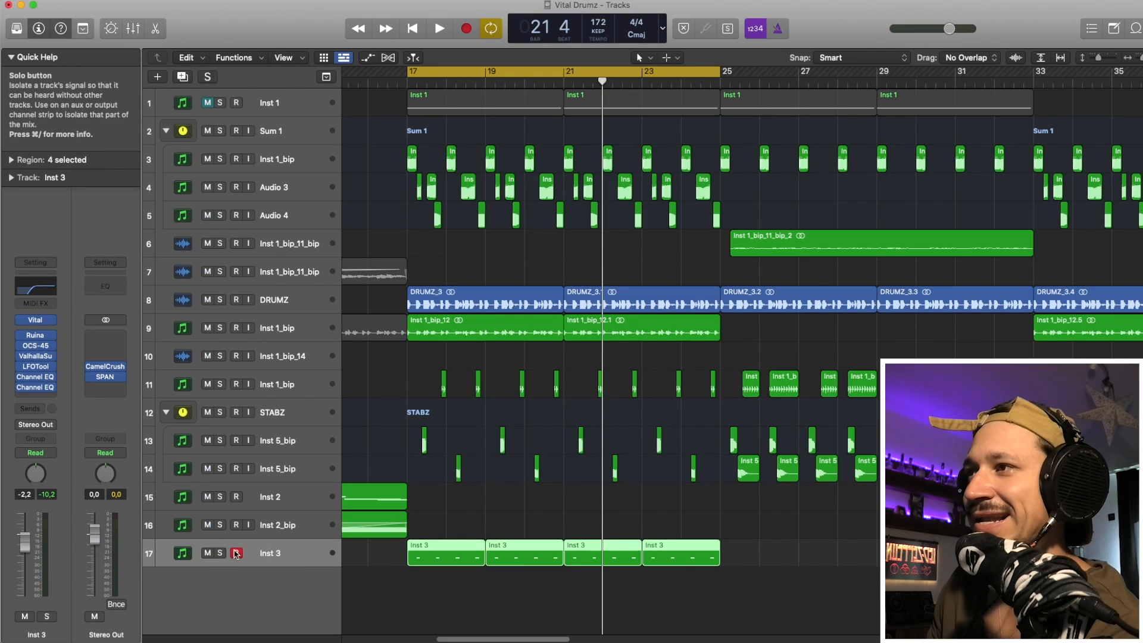
{"action": "left_click", "coordinate": [433, 496]}
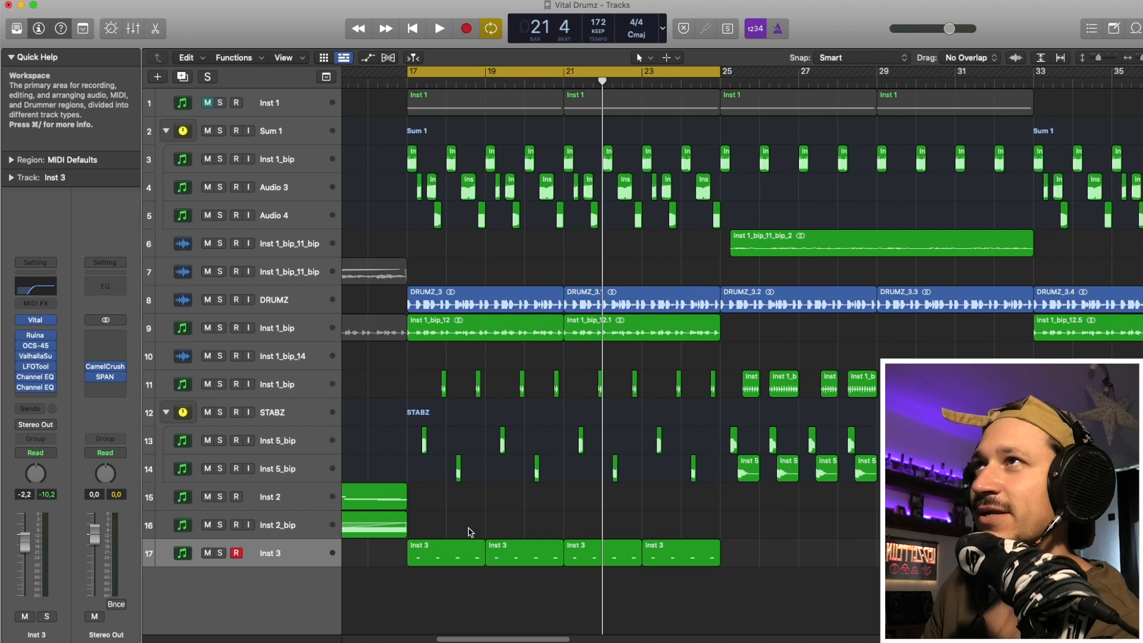
{"action": "left_click", "coordinate": [220, 553]}
{"action": "key", "text": "space"}
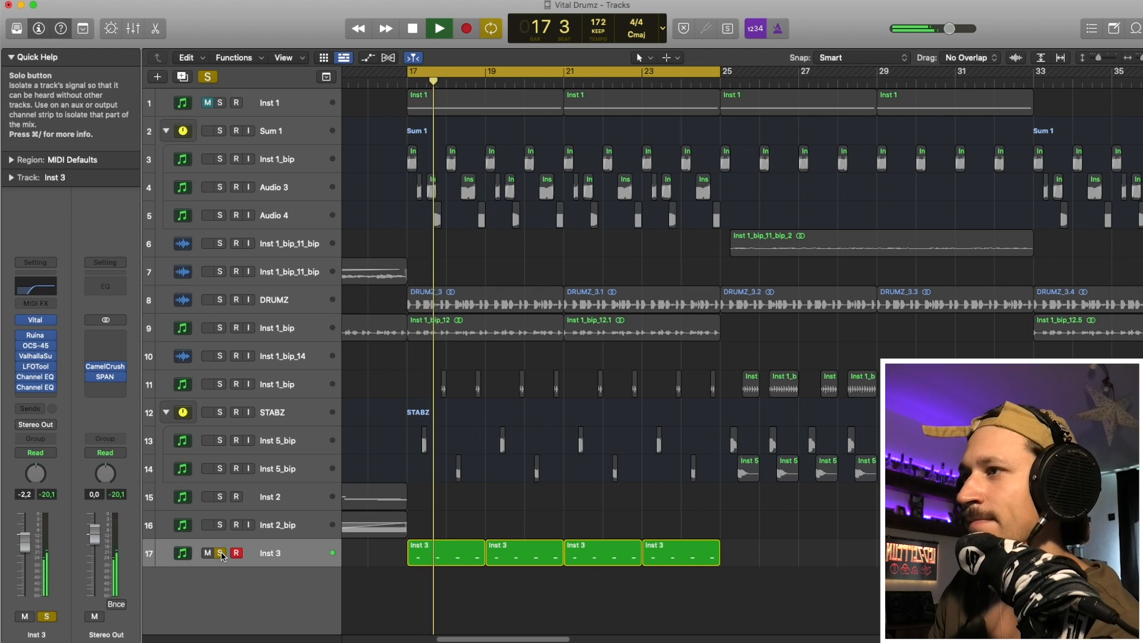
{"action": "key", "text": "space"}
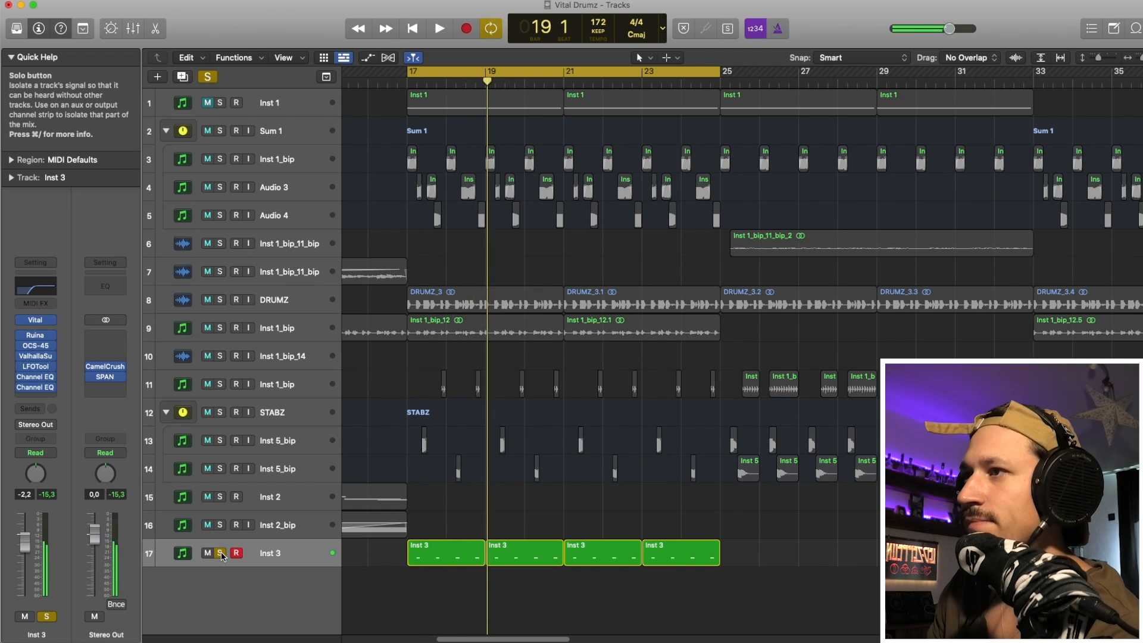
{"action": "left_click", "coordinate": [221, 553]}
- Open the first Inst 3 region in the Piano Roll and audition its notes
{"action": "double_click", "coordinate": [452, 553]}
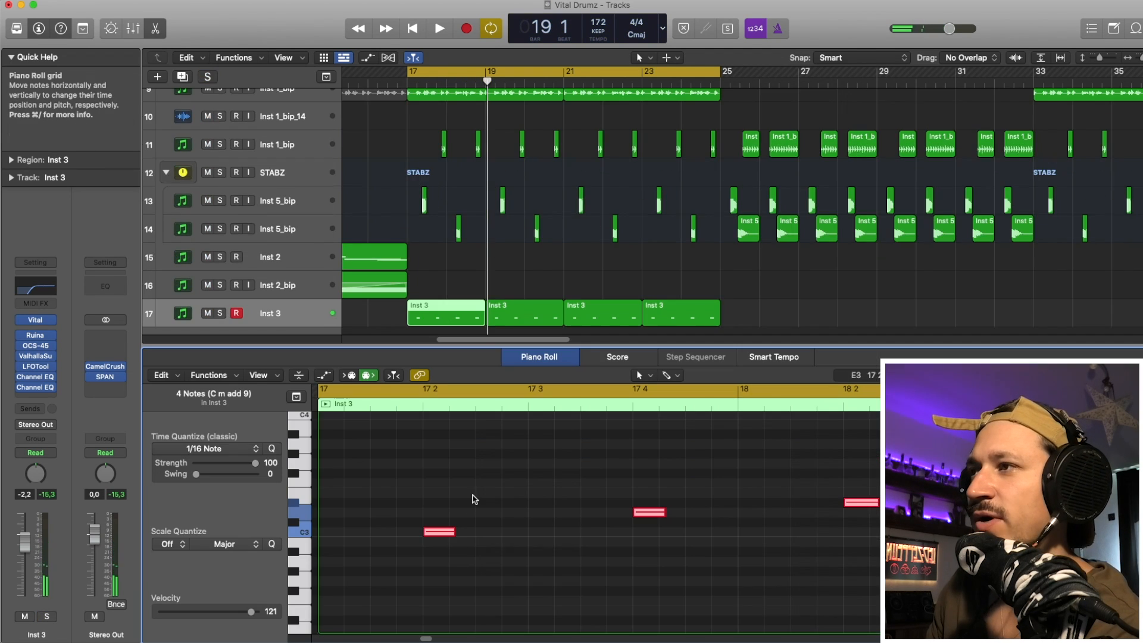
{"action": "scroll", "coordinate": [511, 572], "scroll_direction": "right", "scroll_amount": 2}
{"action": "left_click", "coordinate": [512, 569]}
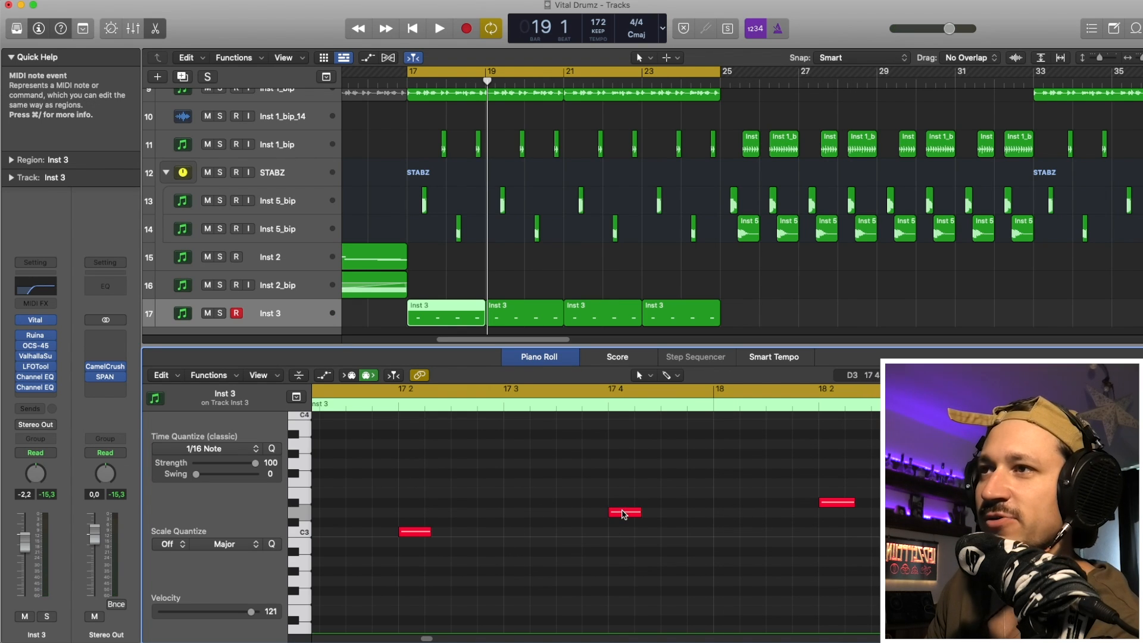
{"action": "left_click", "coordinate": [624, 515]}
{"action": "left_click", "coordinate": [413, 548]}
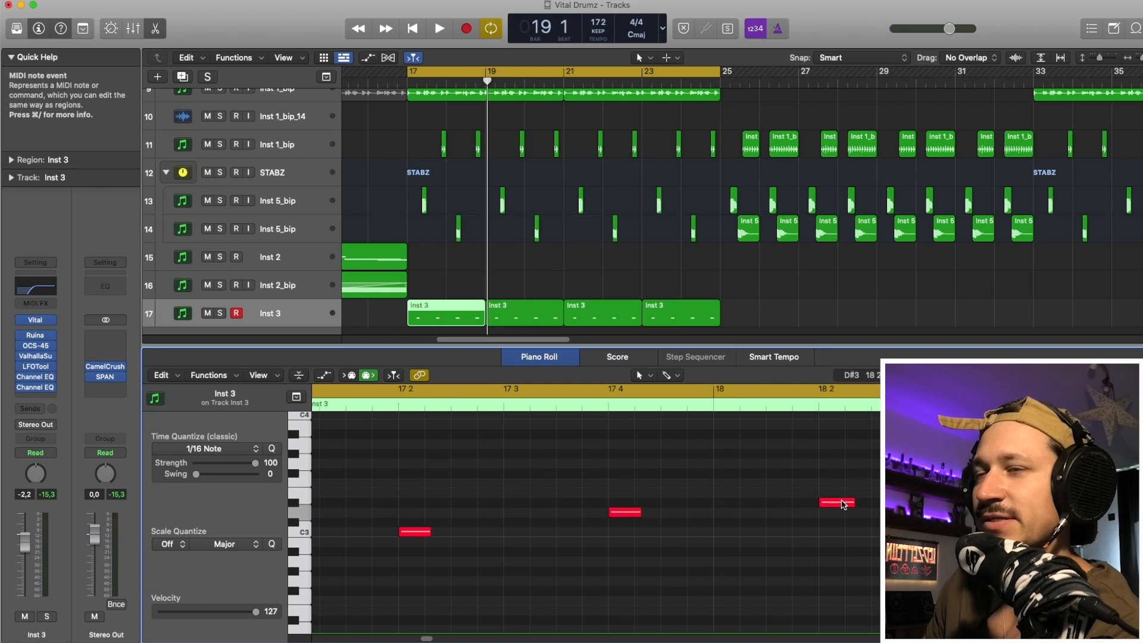
{"action": "left_click", "coordinate": [842, 503]}
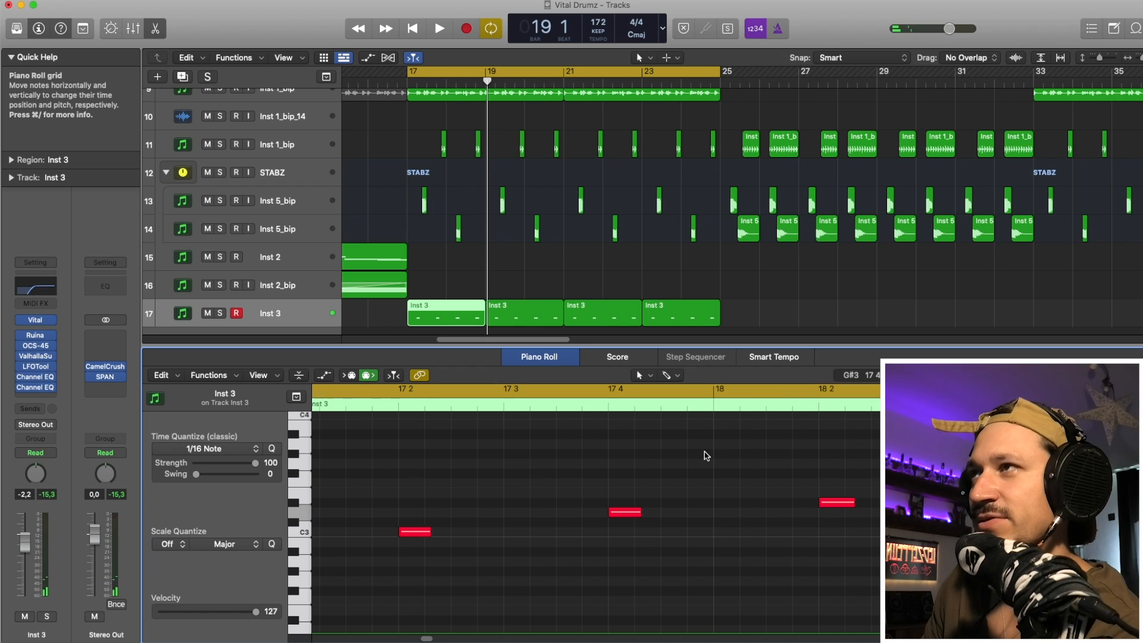
- Play the full arrangement from bar 17 and close the Piano Roll
{"action": "key", "text": "space"}
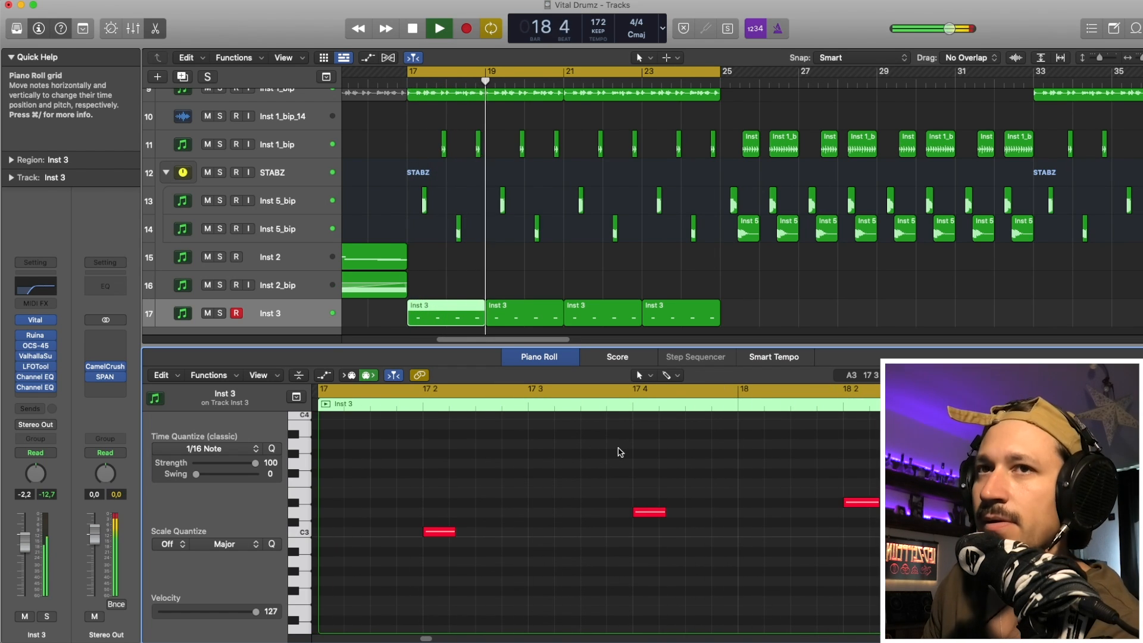
{"action": "key", "text": "e"}
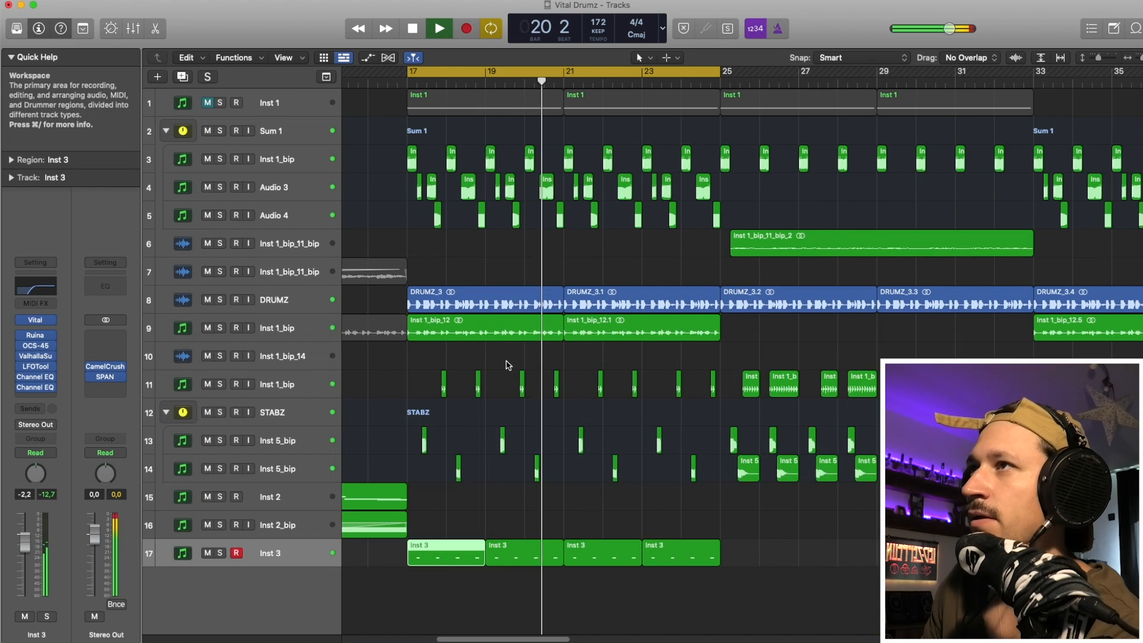
{"action": "key", "text": "space"}
- Solo the Inst 3 track and bypass all its audio effects from Ruina down to the last Channel EQ
{"action": "left_click", "coordinate": [220, 553]}
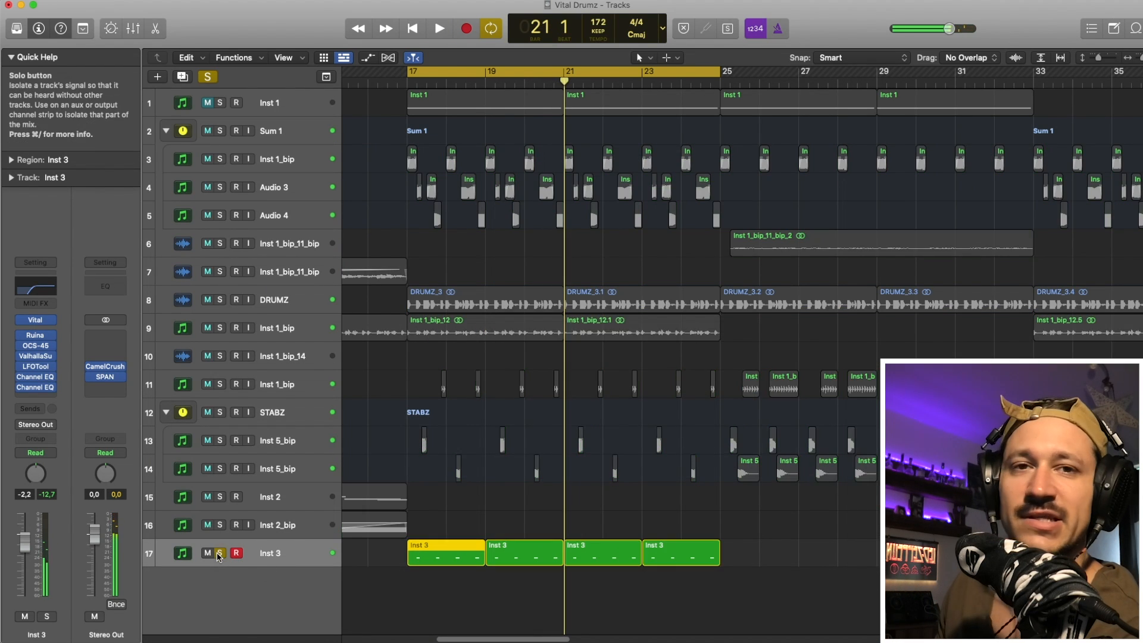
{"action": "left_click", "coordinate": [22, 387]}
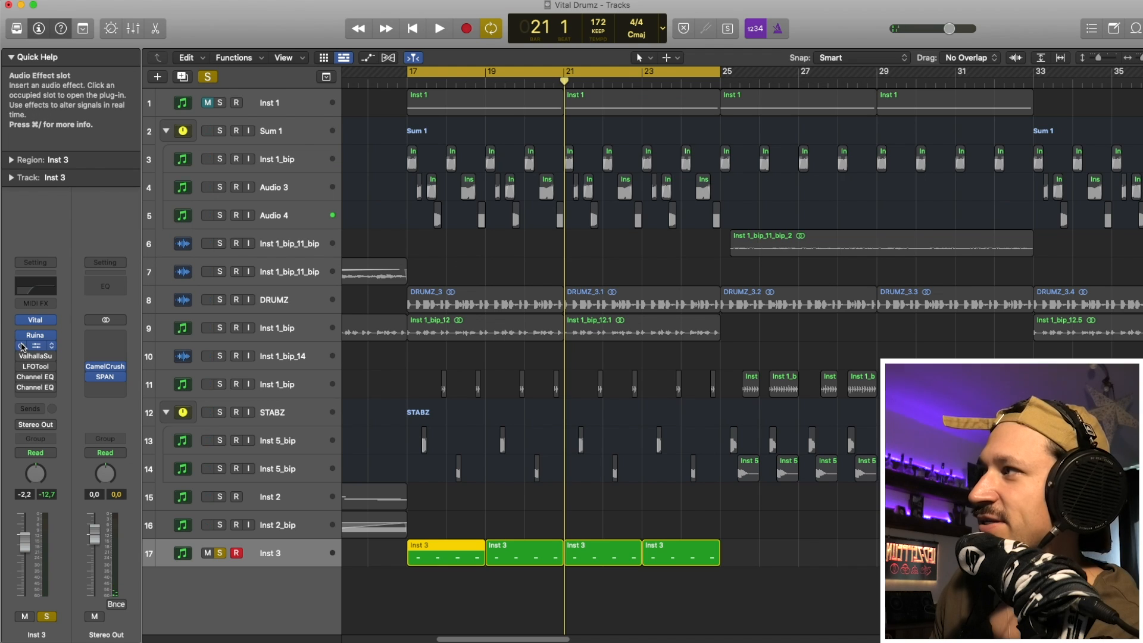
- Open Inst 3's Vital synth and turn off its Delay, Reverb, Filter and Chorus effects
{"action": "left_click", "coordinate": [35, 320]}
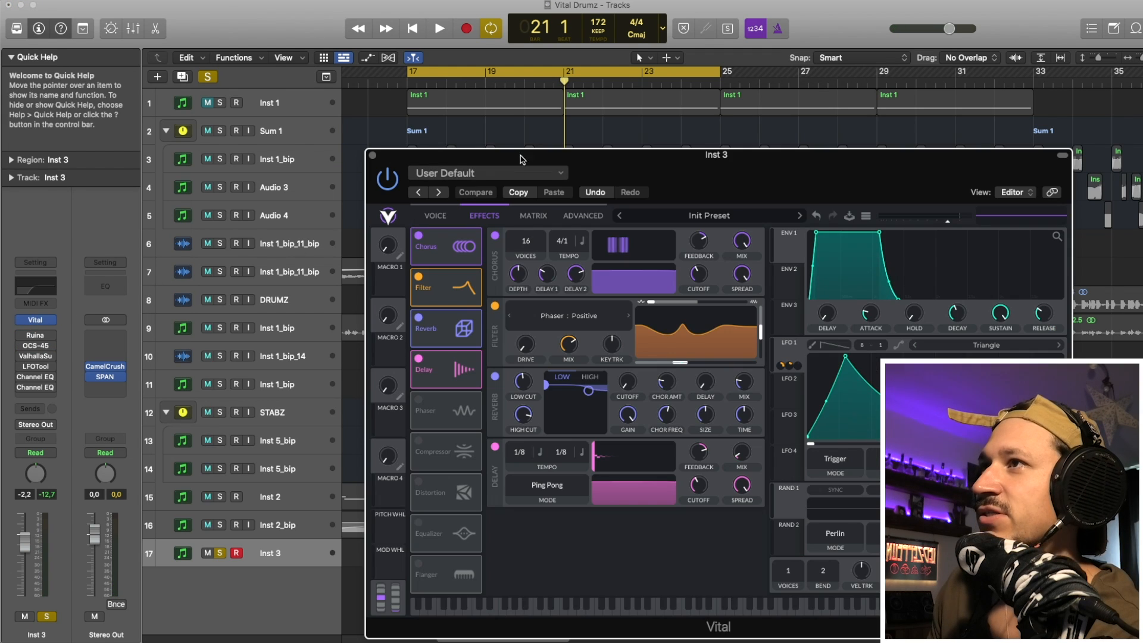
{"action": "left_click", "coordinate": [418, 358]}
{"action": "left_click", "coordinate": [419, 317]}
{"action": "left_click", "coordinate": [418, 276]}
{"action": "left_click", "coordinate": [418, 235]}
- Turn off Filter 1 among Vital's voice settings and play the bare oscillator sound
{"action": "left_click", "coordinate": [431, 214]}
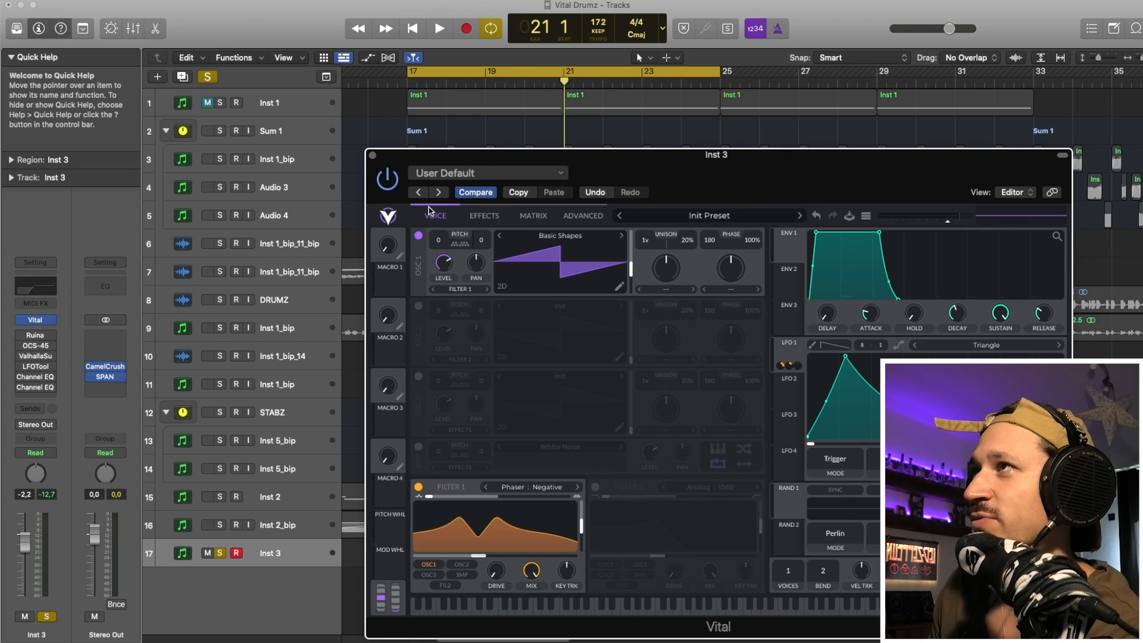
{"action": "left_click_drag", "start_coordinate": [466, 159], "coordinate": [334, 138]}
{"action": "left_click", "coordinate": [286, 466]}
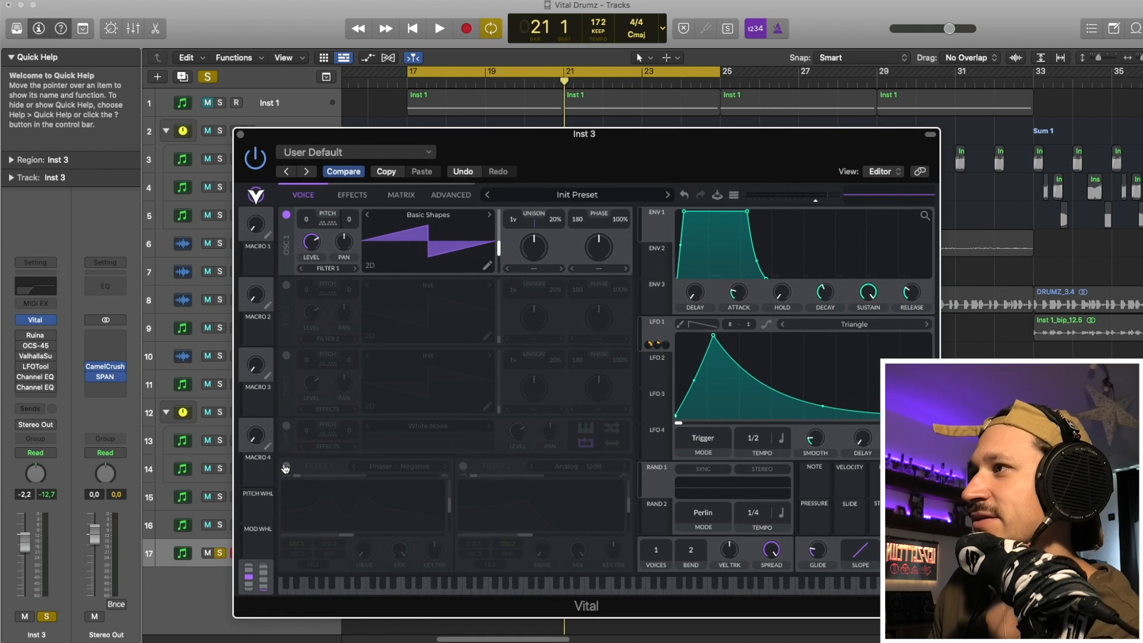
{"action": "key", "text": "space"}
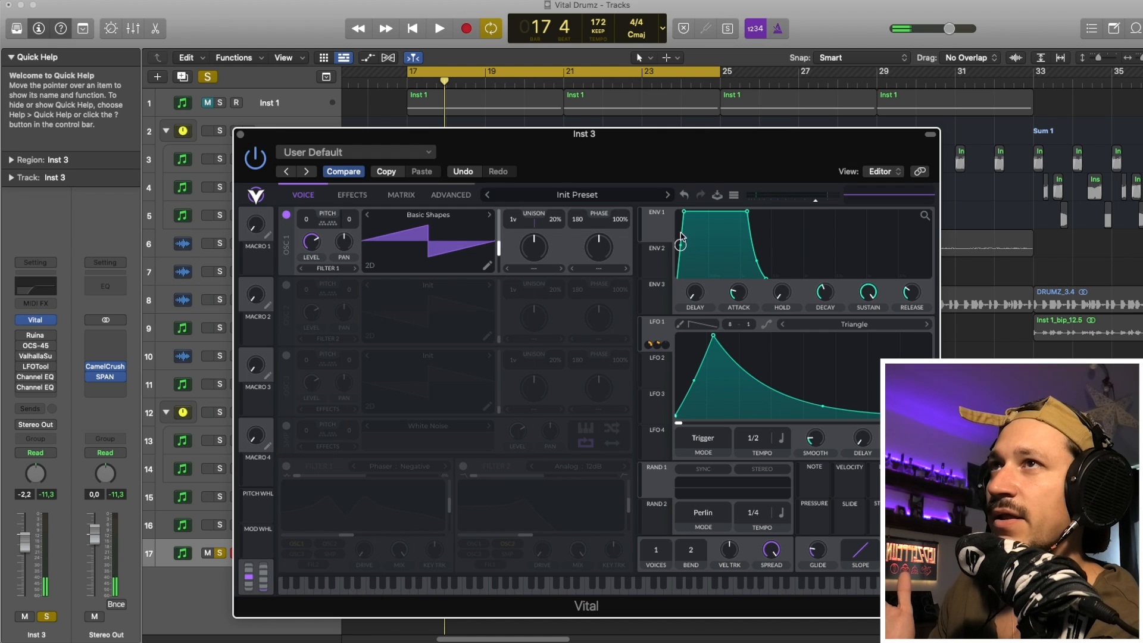
- Turn Filter 1 with Phaser : Negative back on in Vital and listen to the filtered sound
{"action": "left_click", "coordinate": [287, 465]}
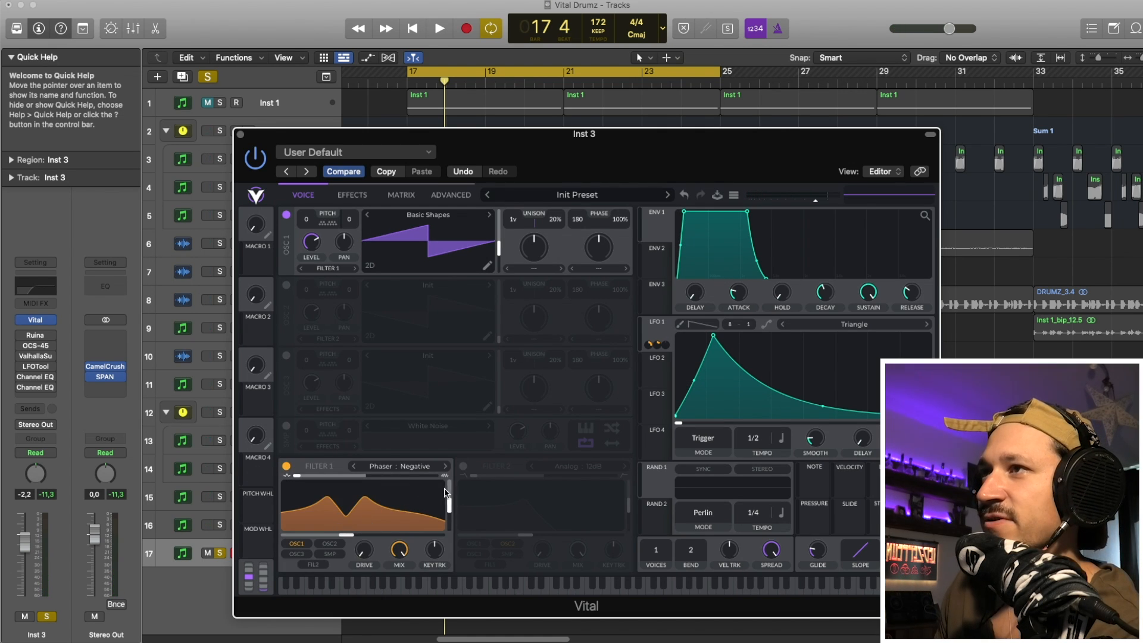
{"action": "key", "text": "space"}
{"action": "key", "text": "space"}
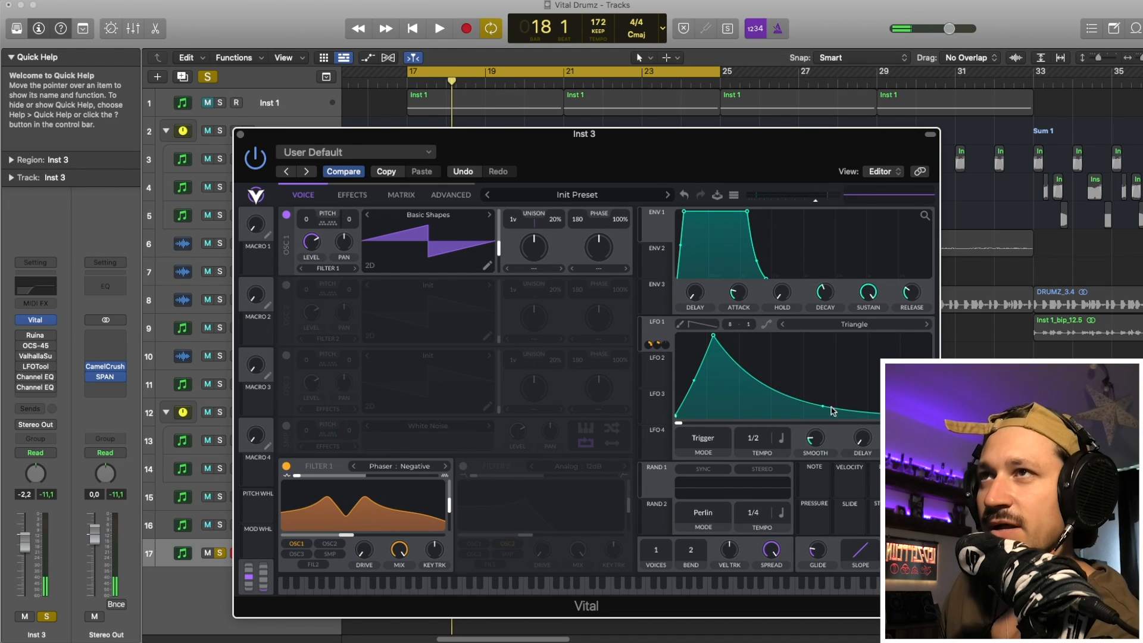
{"action": "key", "text": "space"}
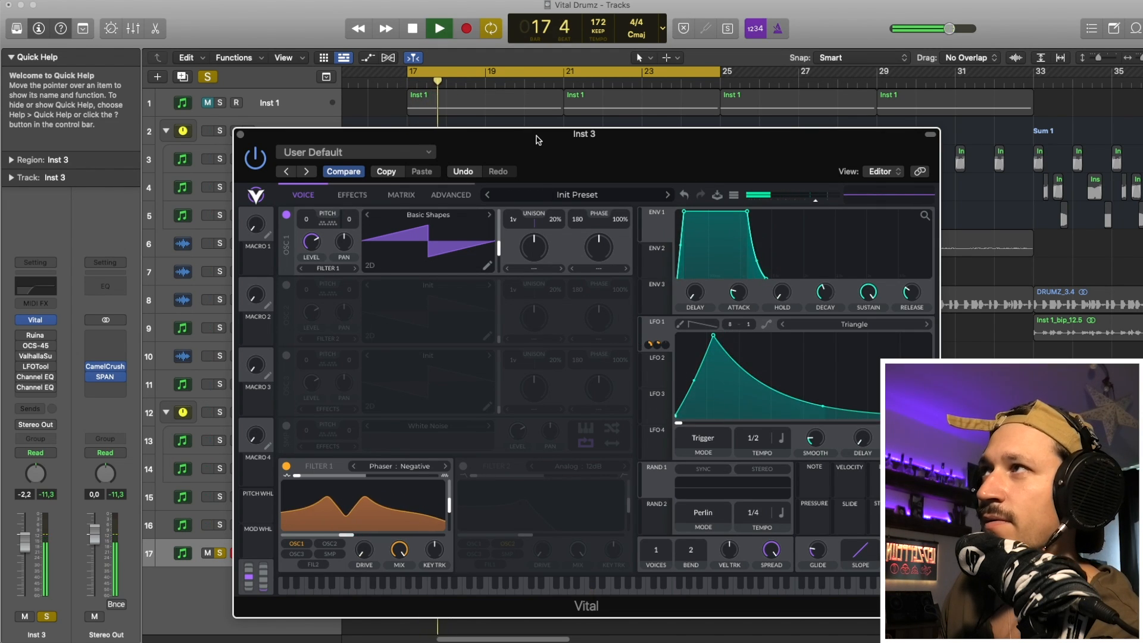
{"action": "left_click_drag", "start_coordinate": [538, 139], "coordinate": [479, 101]}
{"action": "key", "text": "space"}
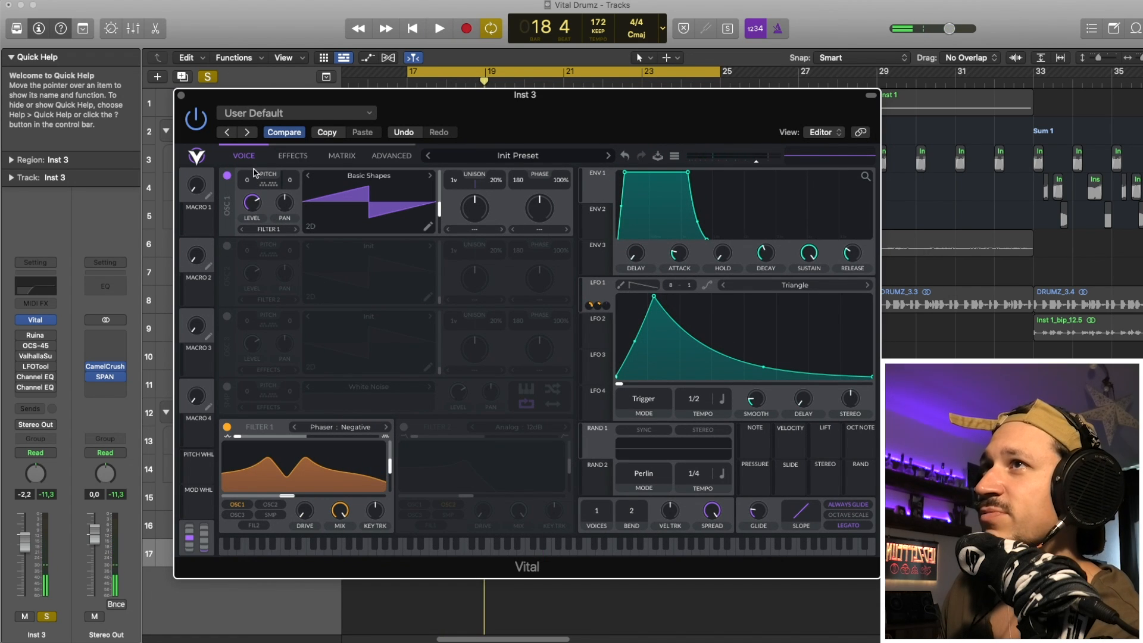
- Turn on Vital's Chorus effect and listen to the sound with it
{"action": "left_click", "coordinate": [293, 156]}
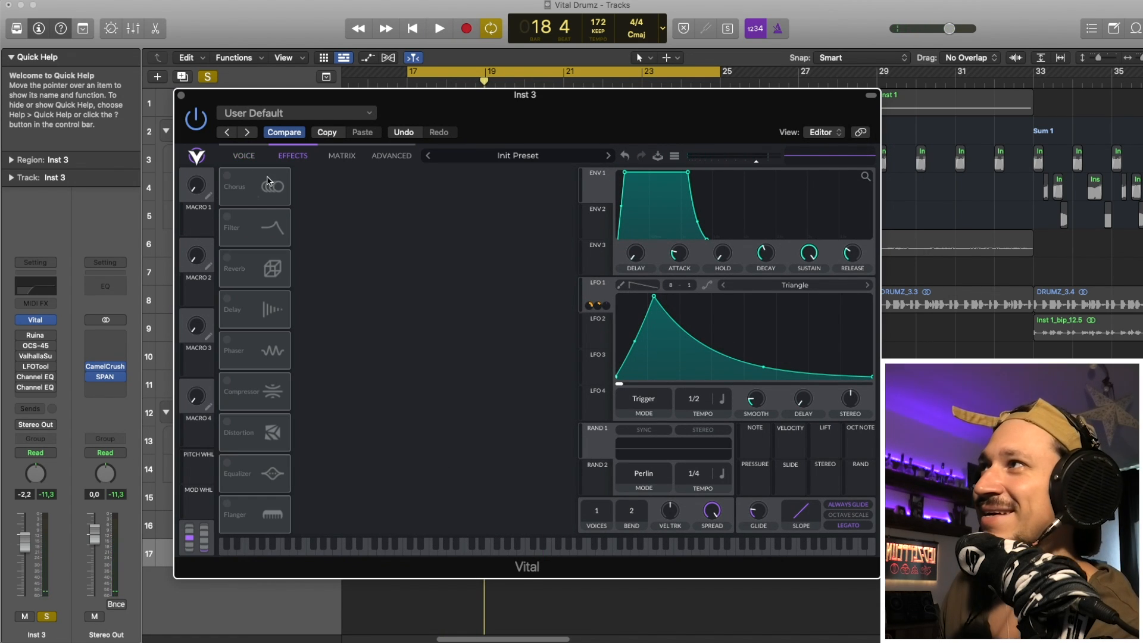
{"action": "left_click", "coordinate": [226, 177]}
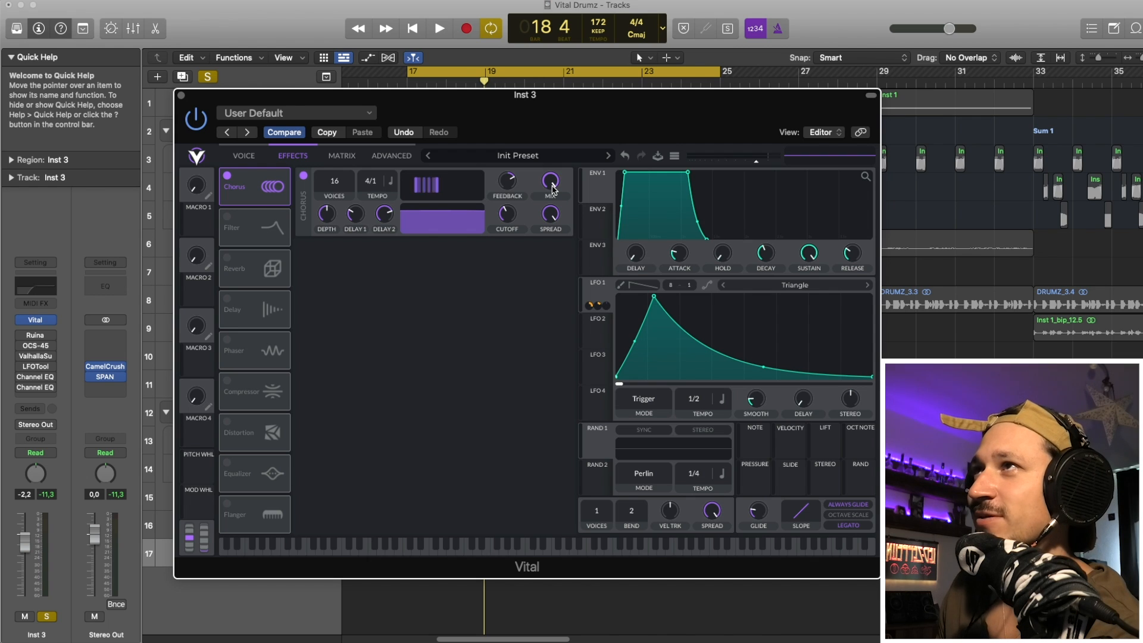
{"action": "key", "text": "space"}
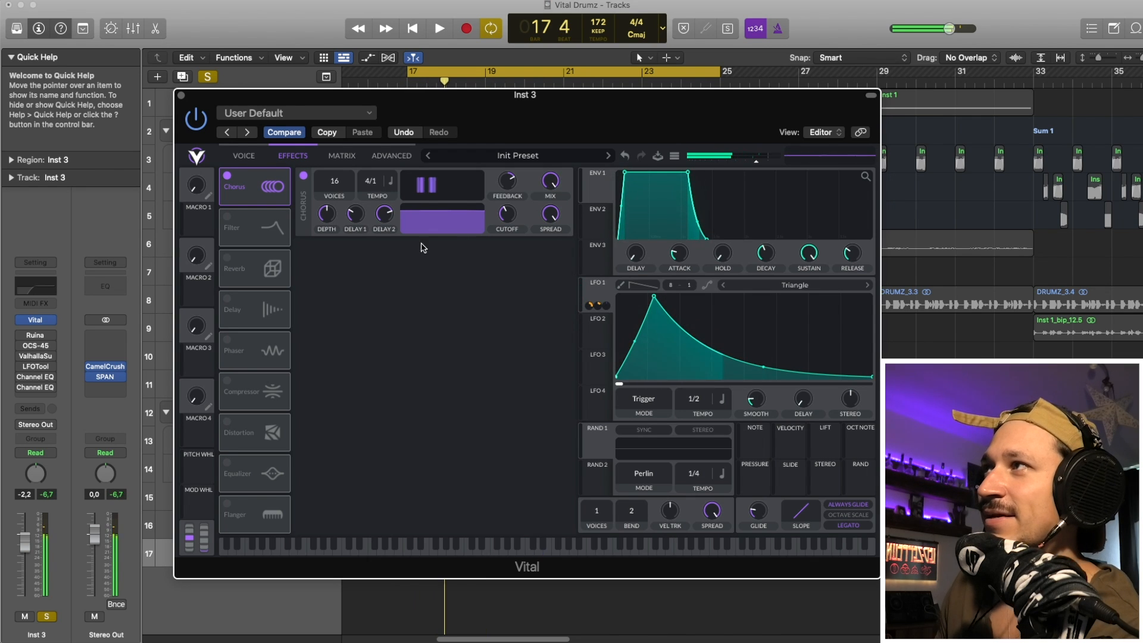
- Turn on Vital's Filter, Reverb and Delay effects, close the synth, and play the resulting patch
{"action": "left_click", "coordinate": [227, 218]}
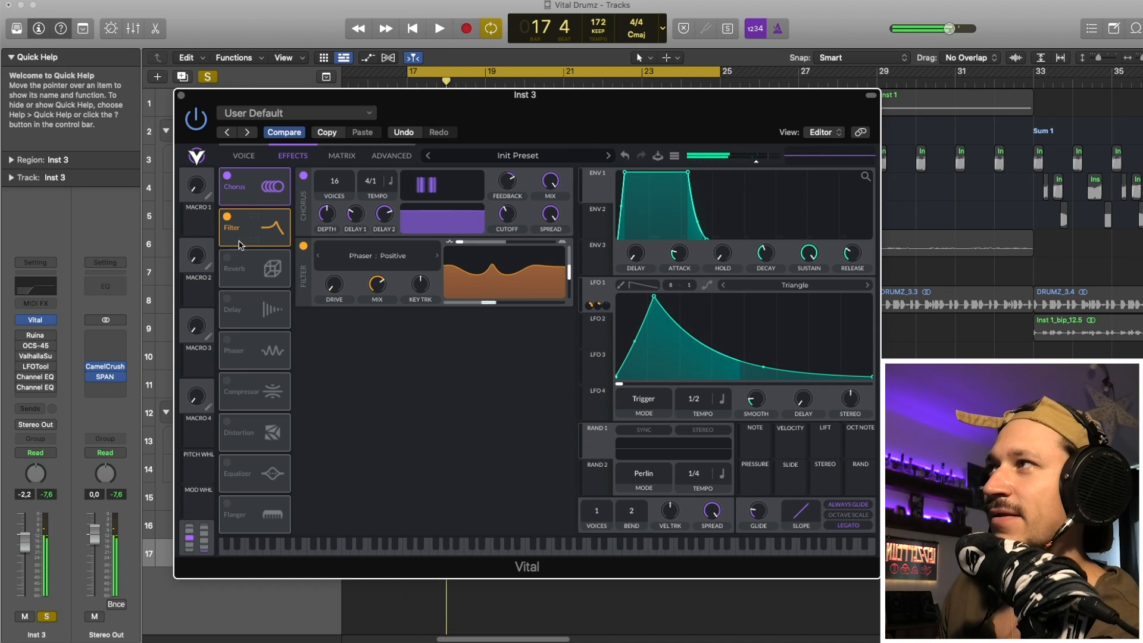
{"action": "left_click", "coordinate": [227, 257]}
{"action": "left_click_drag", "start_coordinate": [418, 103], "coordinate": [388, 83]}
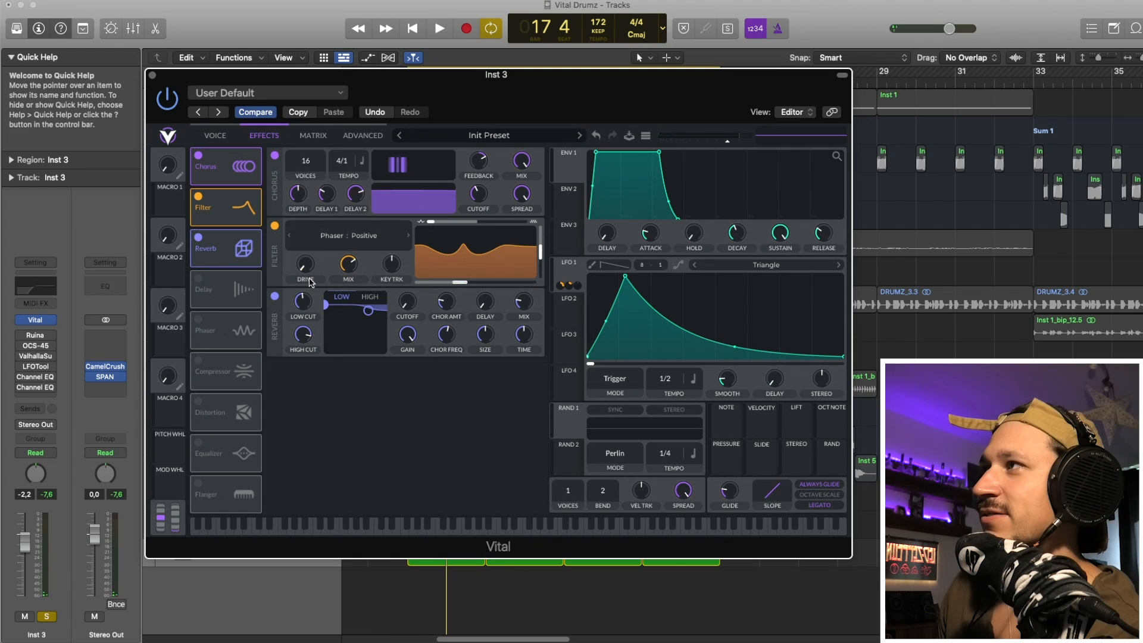
{"action": "left_click", "coordinate": [199, 282]}
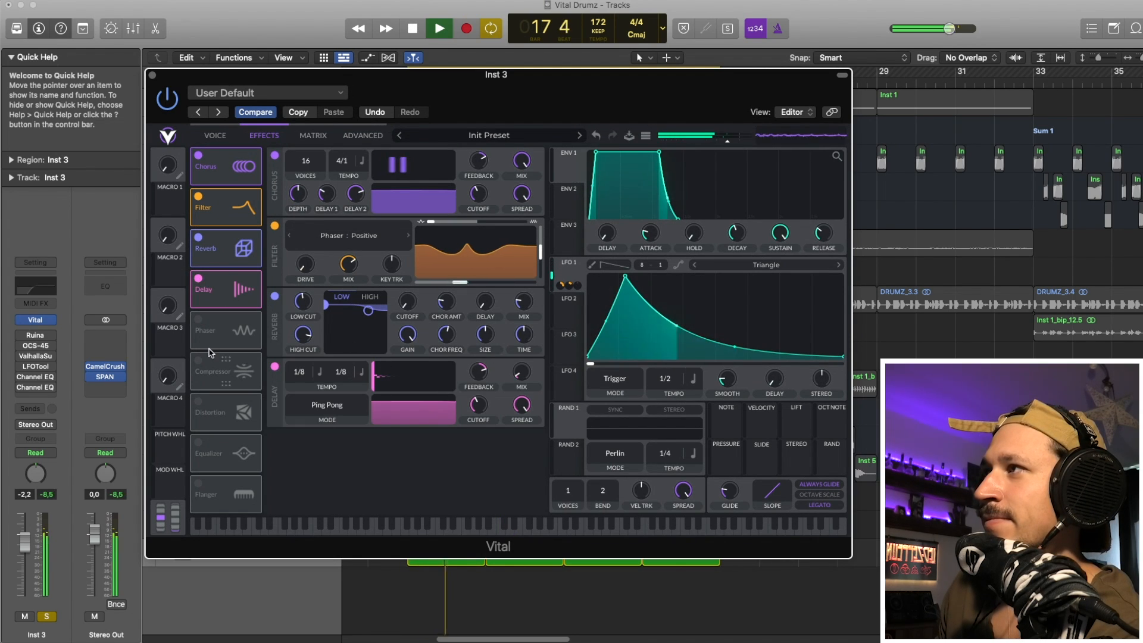
{"action": "left_click", "coordinate": [199, 320]}
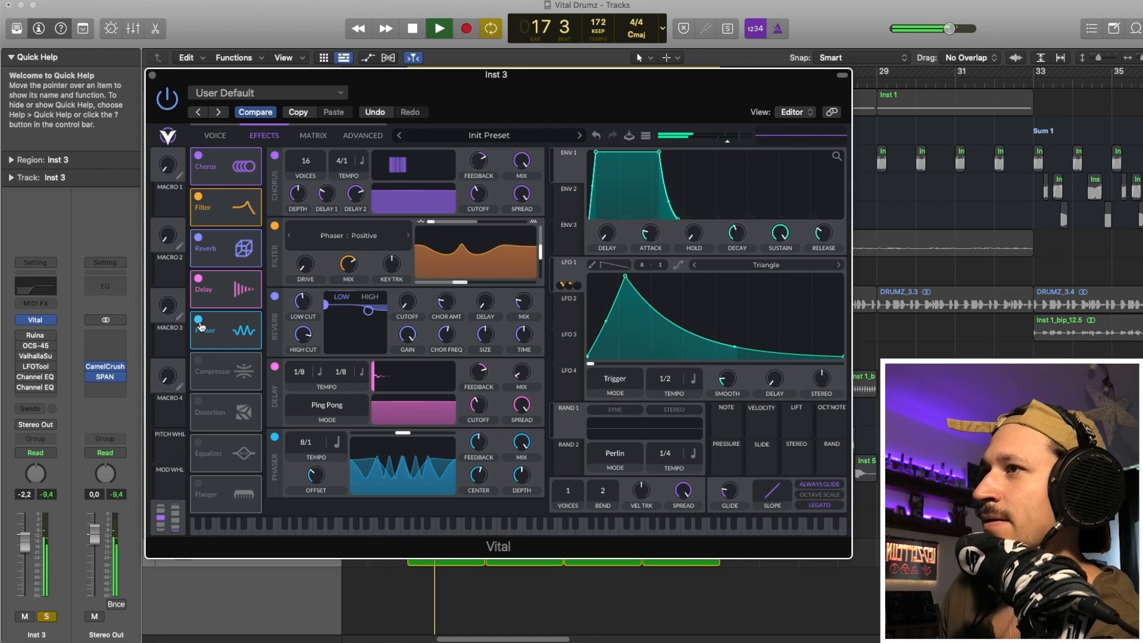
{"action": "left_click", "coordinate": [200, 324]}
{"action": "key", "text": "space"}
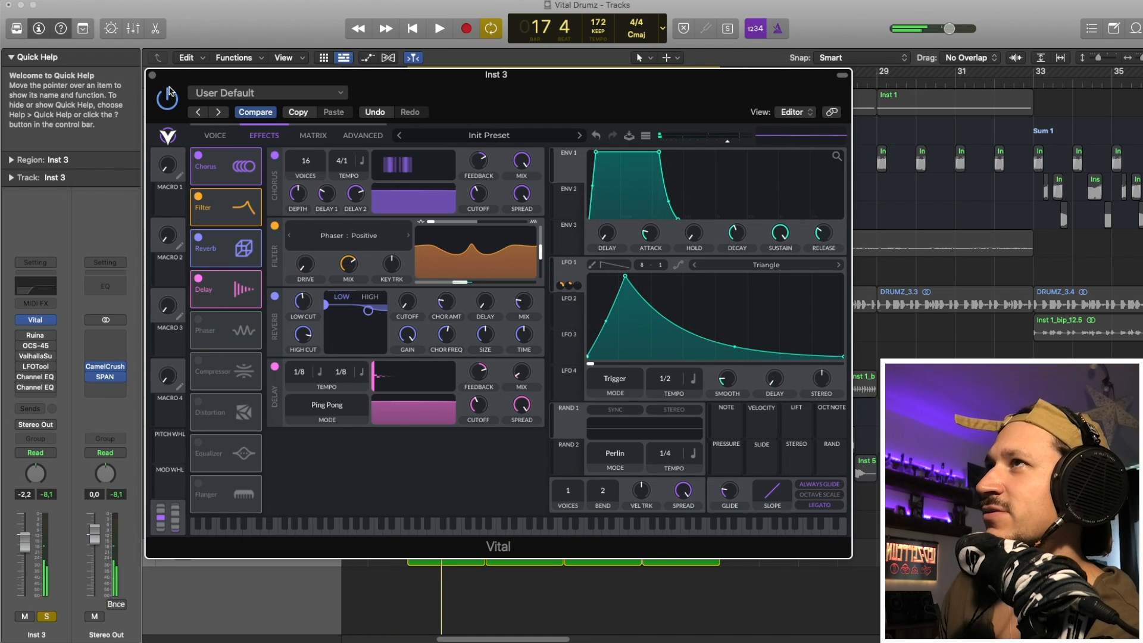
{"action": "left_click", "coordinate": [152, 76]}
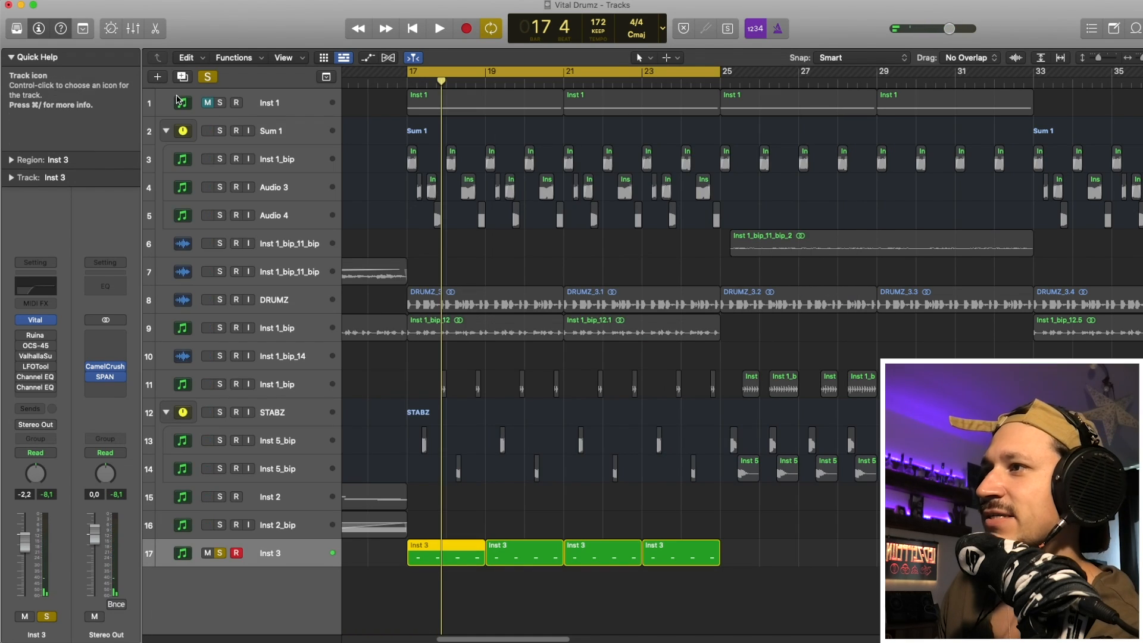
{"action": "key", "text": "space"}
{"action": "key", "text": "space"}
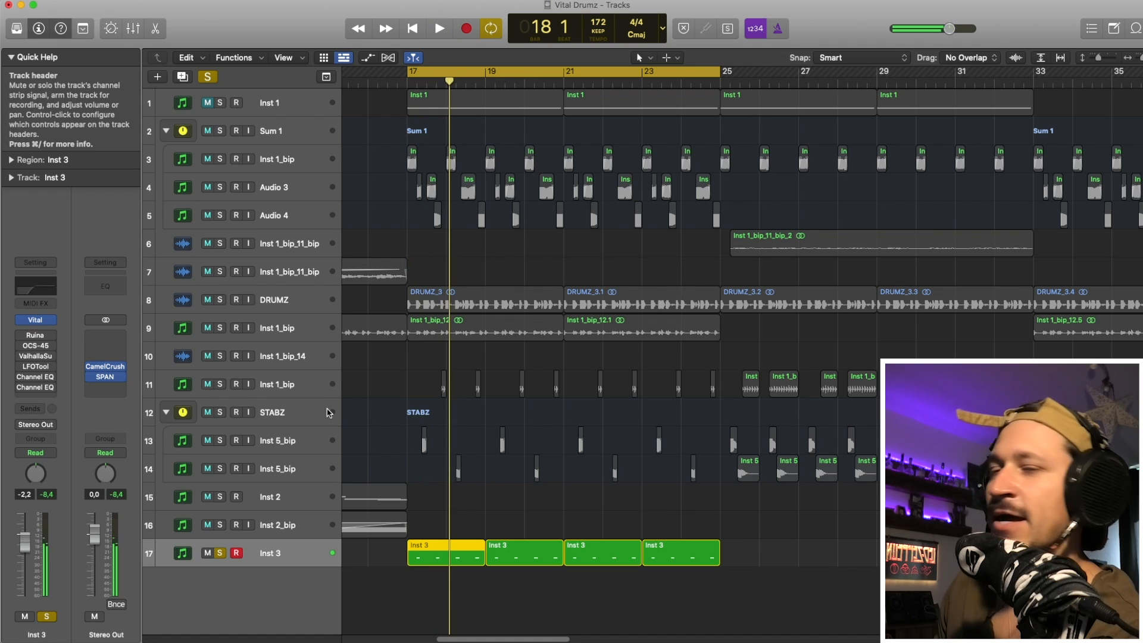
- Enable the Ruina distortion on Inst 3, open its settings, and listen to its effect
{"action": "left_click", "coordinate": [38, 338]}
{"action": "left_click_drag", "start_coordinate": [485, 157], "coordinate": [448, 142]}
{"action": "key", "text": "space"}
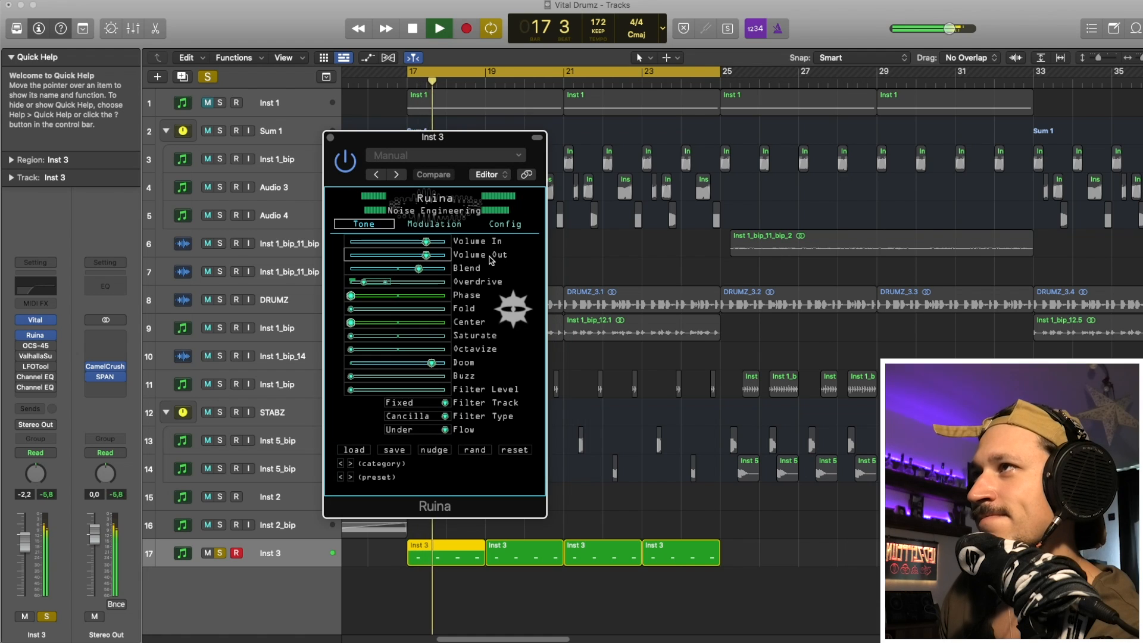
{"action": "key", "text": "space"}
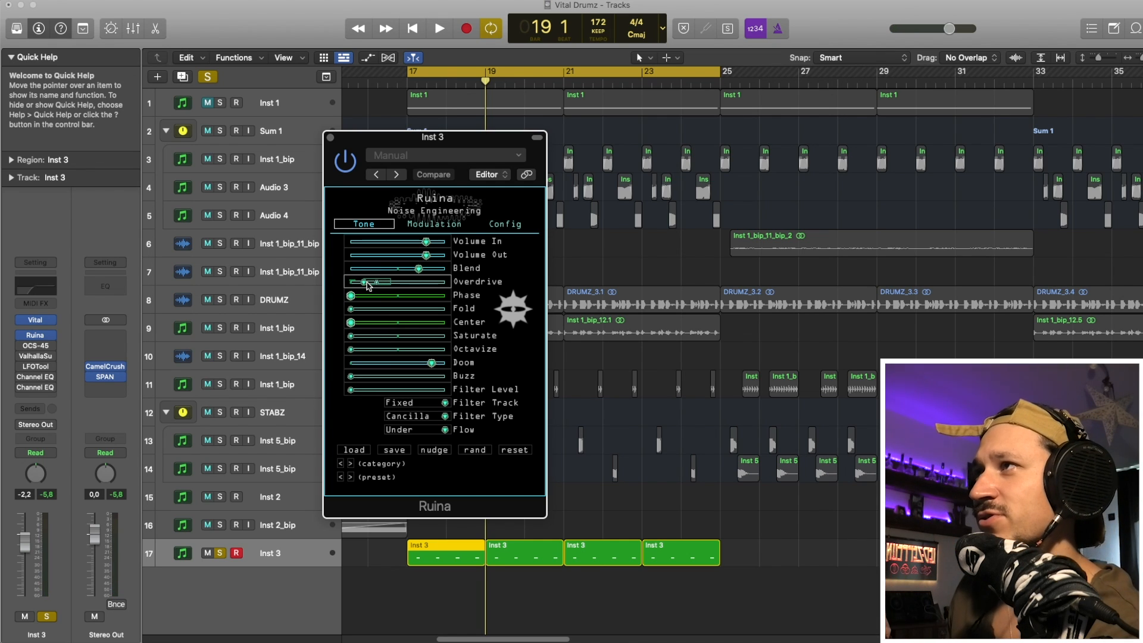
- Examine the LFO 1 modulation on Ruina's Overdrive and the LFO 1 settings while playing Inst 3
{"action": "right_click", "coordinate": [367, 286]}
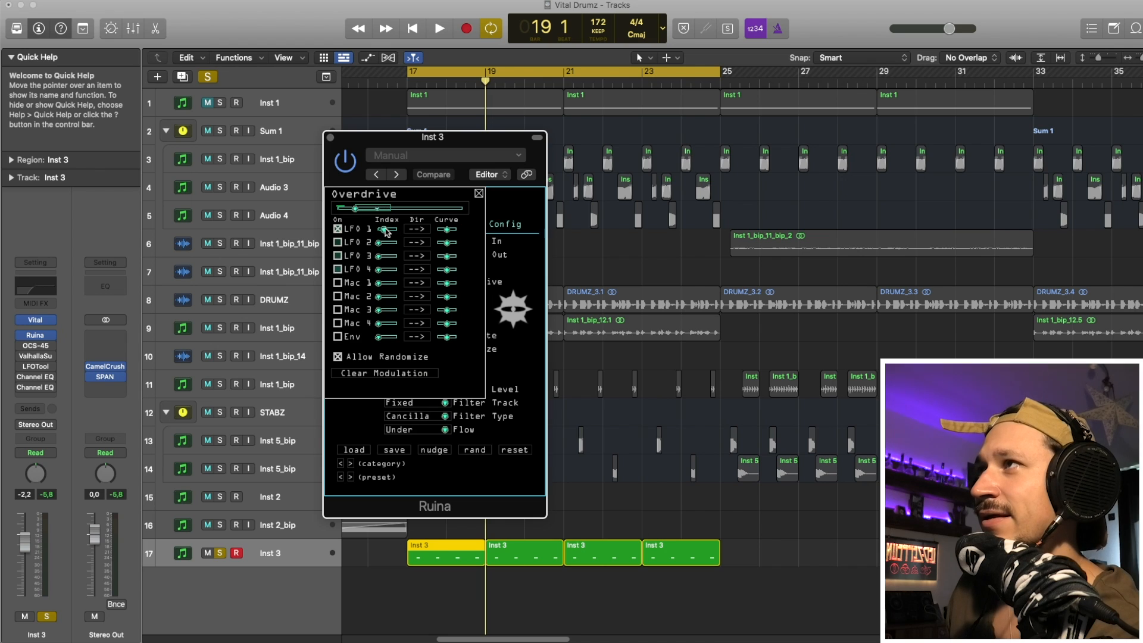
{"action": "left_click_drag", "start_coordinate": [385, 231], "coordinate": [378, 232]}
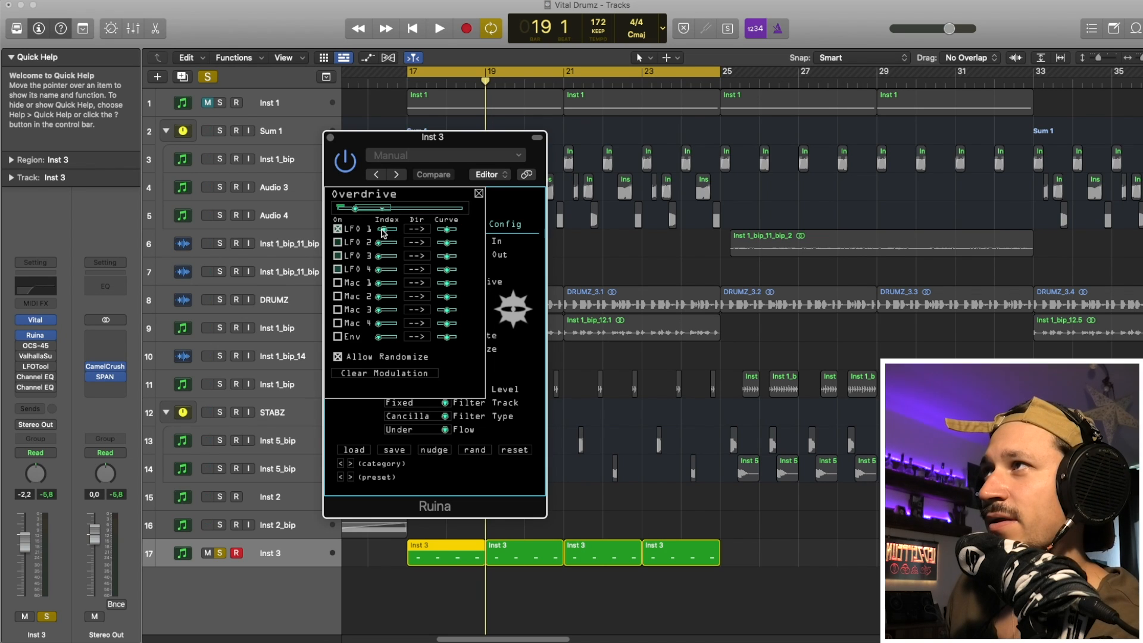
{"action": "left_click", "coordinate": [478, 193]}
{"action": "left_click", "coordinate": [418, 224]}
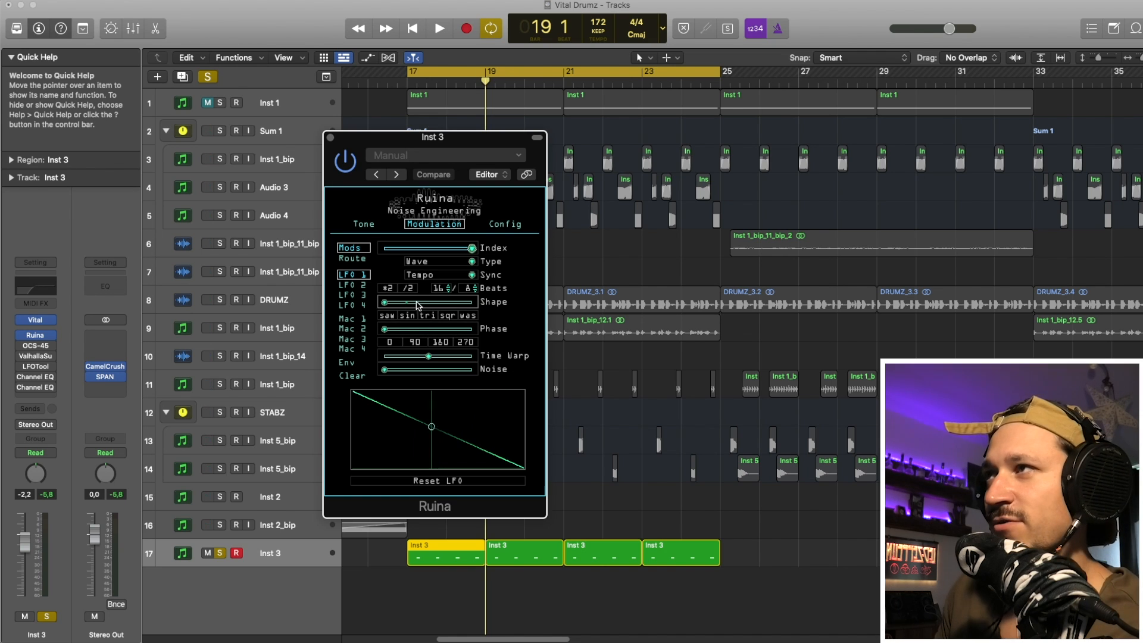
{"action": "key", "text": "space"}
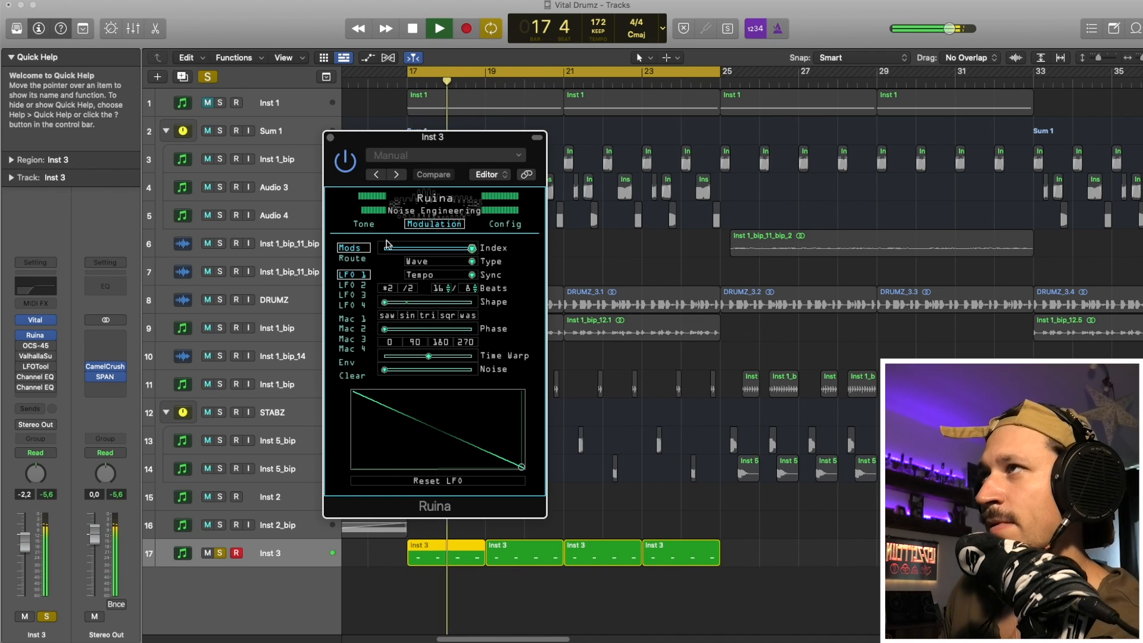
{"action": "left_click", "coordinate": [364, 224]}
{"action": "key", "text": "space"}
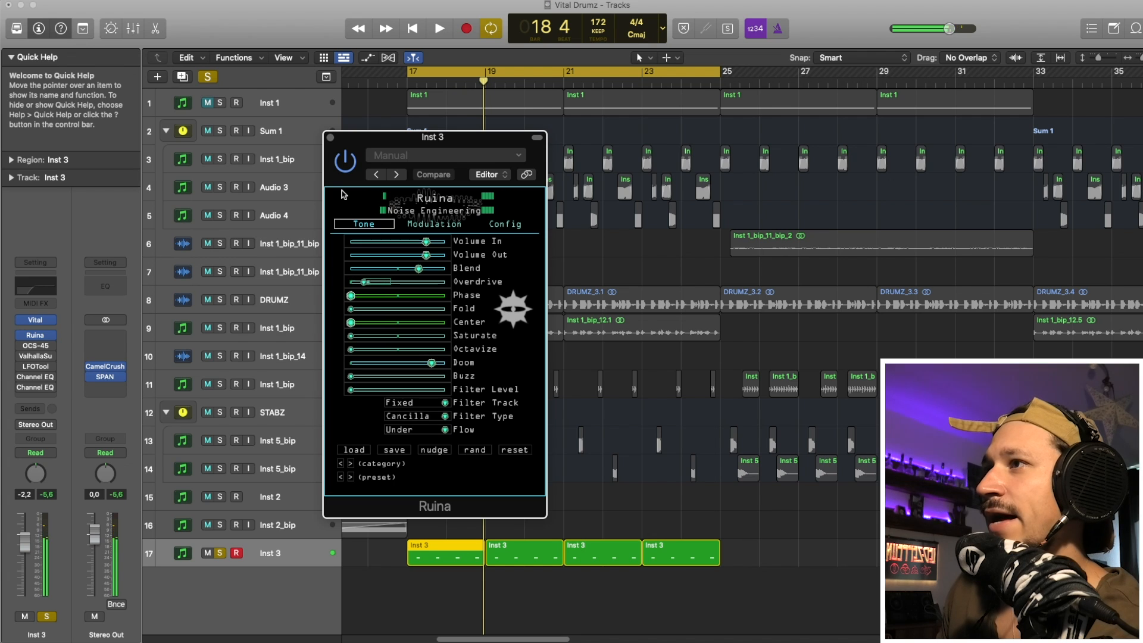
- Close Ruina, enable the OCS-45 cassette simulation on Inst 3, and open its settings
{"action": "left_click", "coordinate": [331, 139]}
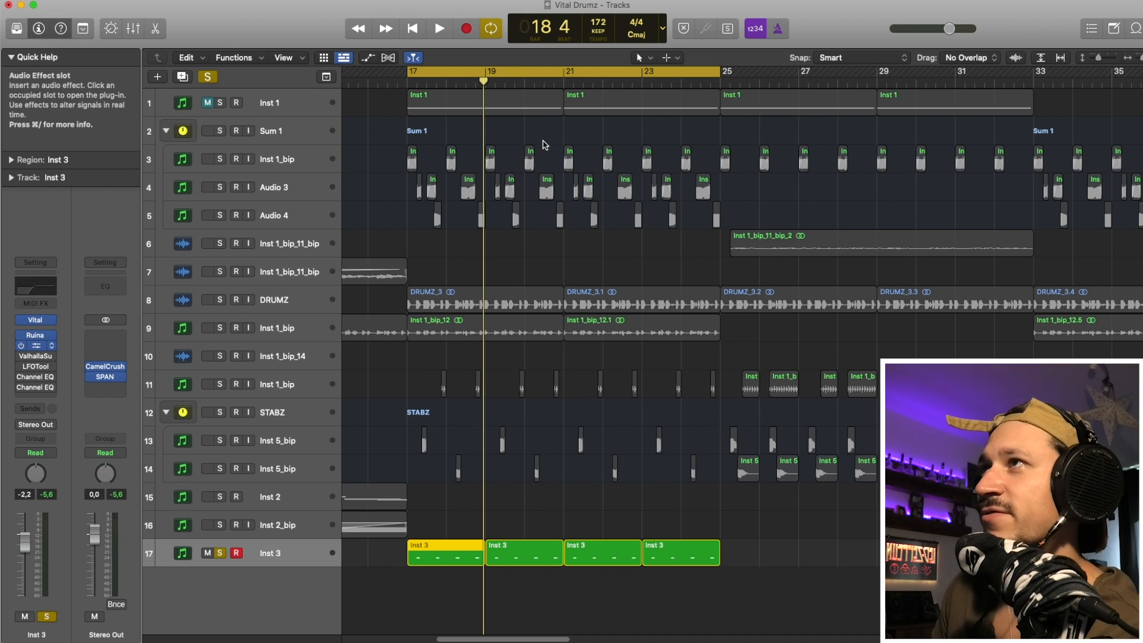
{"action": "left_click_drag", "start_coordinate": [559, 169], "coordinate": [410, 92]}
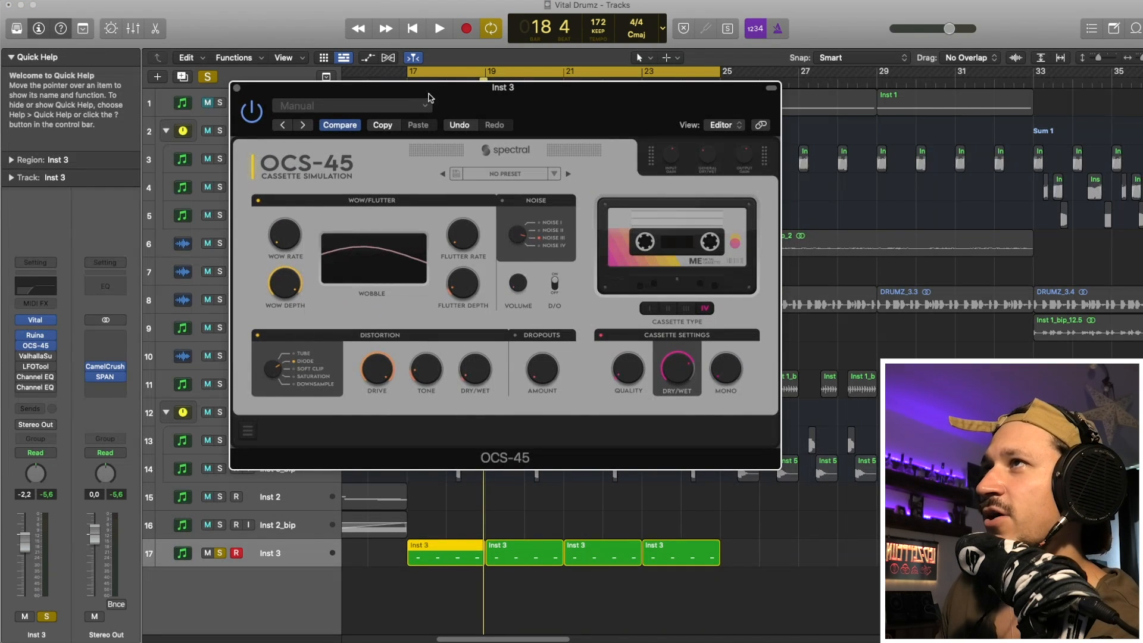
{"action": "left_click", "coordinate": [568, 175]}
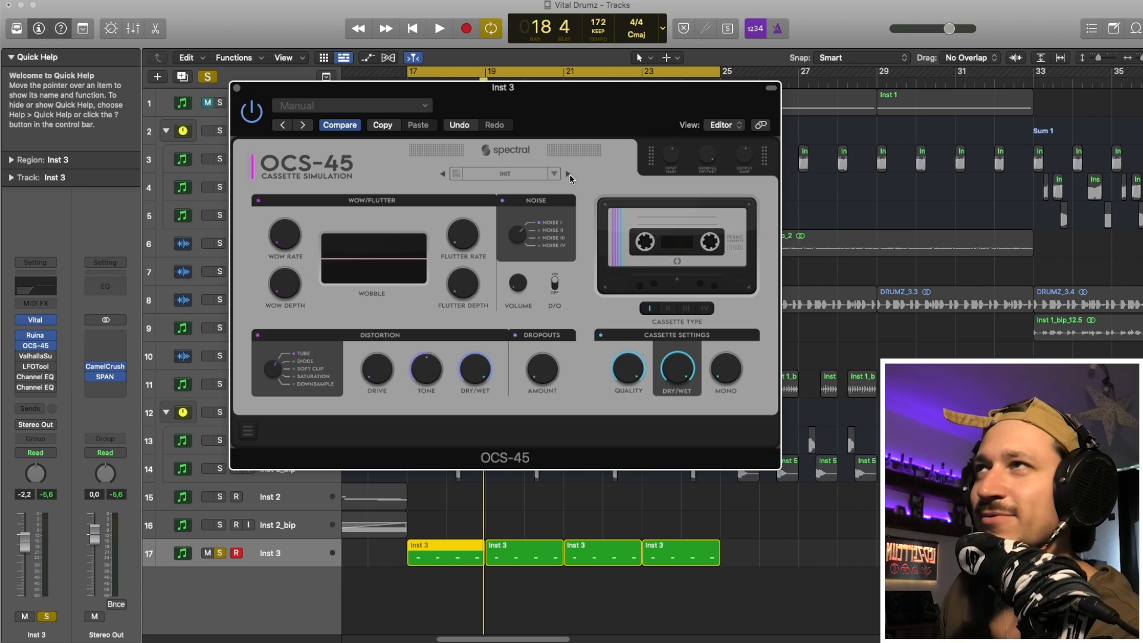
{"action": "left_click", "coordinate": [540, 175]}
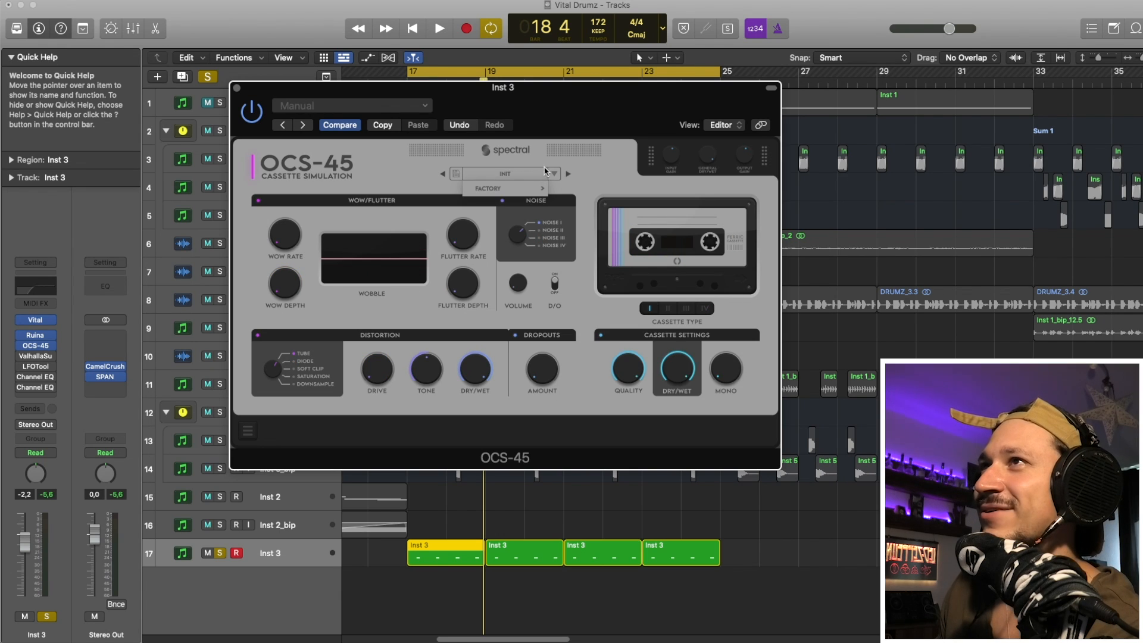
{"action": "left_click", "coordinate": [339, 125]}
- Play Inst 3 through the OCS-45 cassette simulation, then close the plug-in
{"action": "key", "text": "space"}
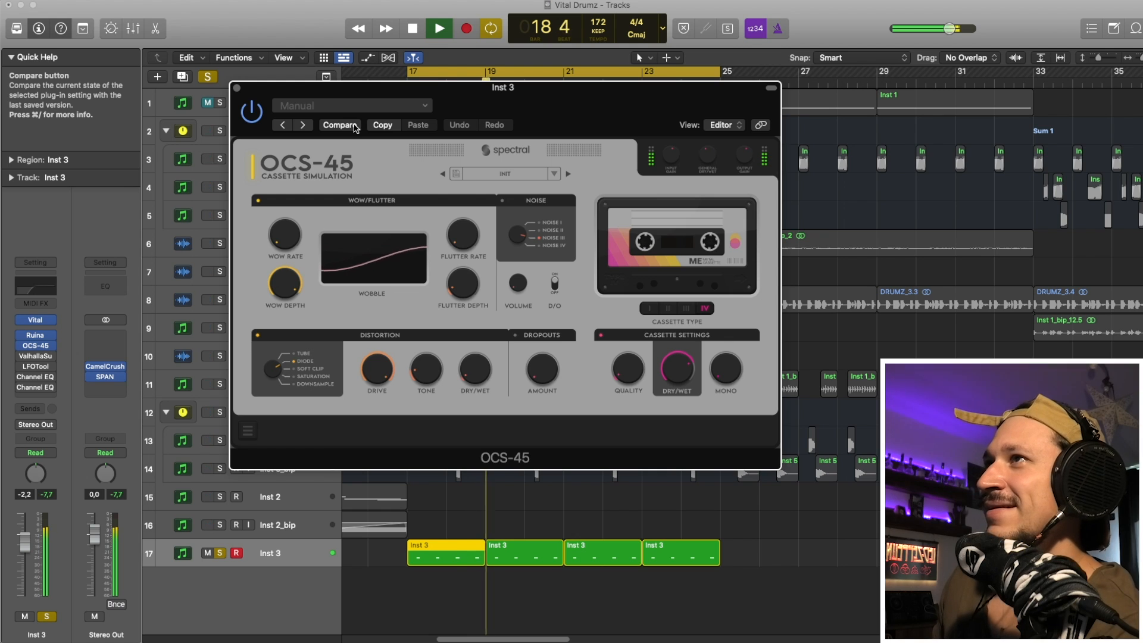
{"action": "key", "text": "space"}
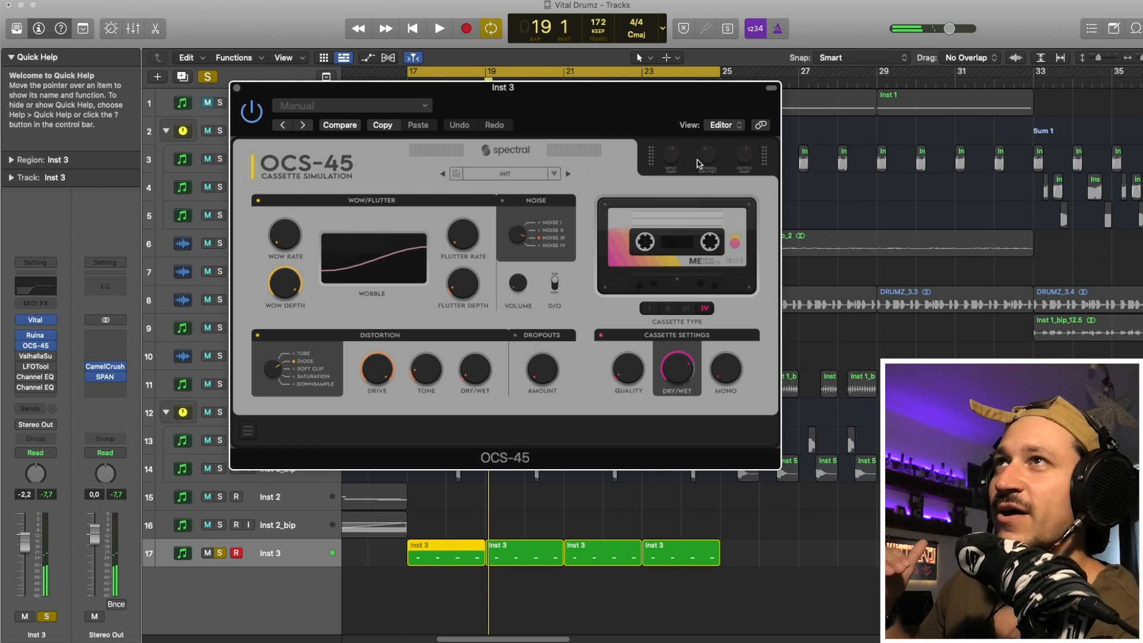
{"action": "left_click", "coordinate": [236, 88]}
- Enable ValhallaSupermassive on Inst 3 and set its EQ Low to 920 Hz while listening to the reverb
{"action": "left_click", "coordinate": [34, 357]}
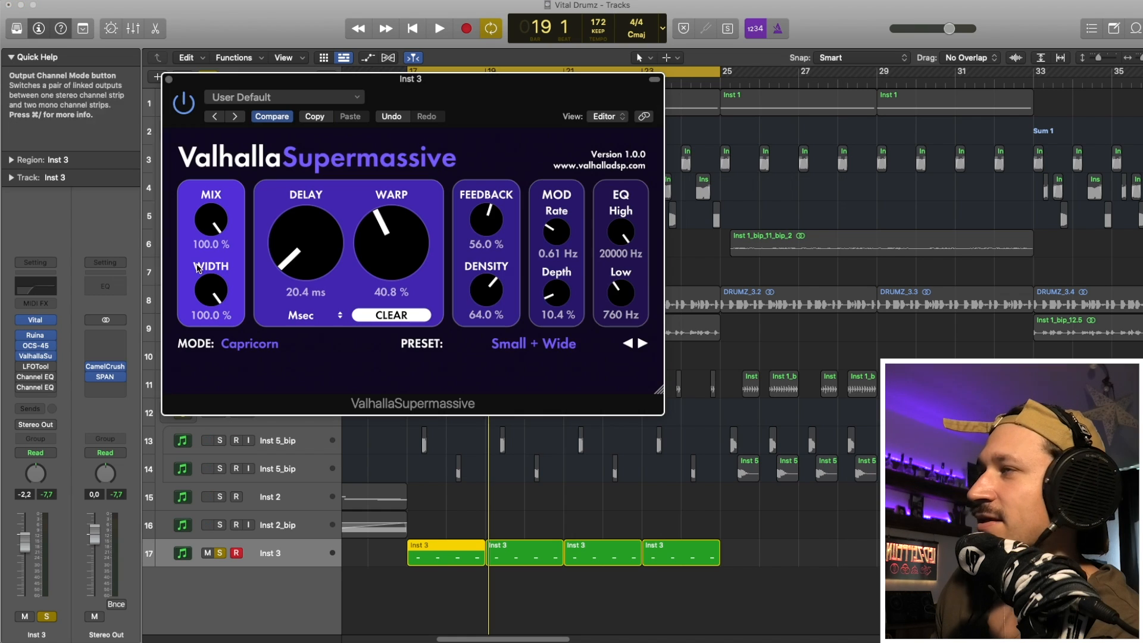
{"action": "mouse_move", "coordinate": [501, 94]}
{"action": "left_mouse_down"}
{"action": "mouse_move", "coordinate": [500, 114]}
{"action": "mouse_move", "coordinate": [489, 90]}
{"action": "left_mouse_up"}
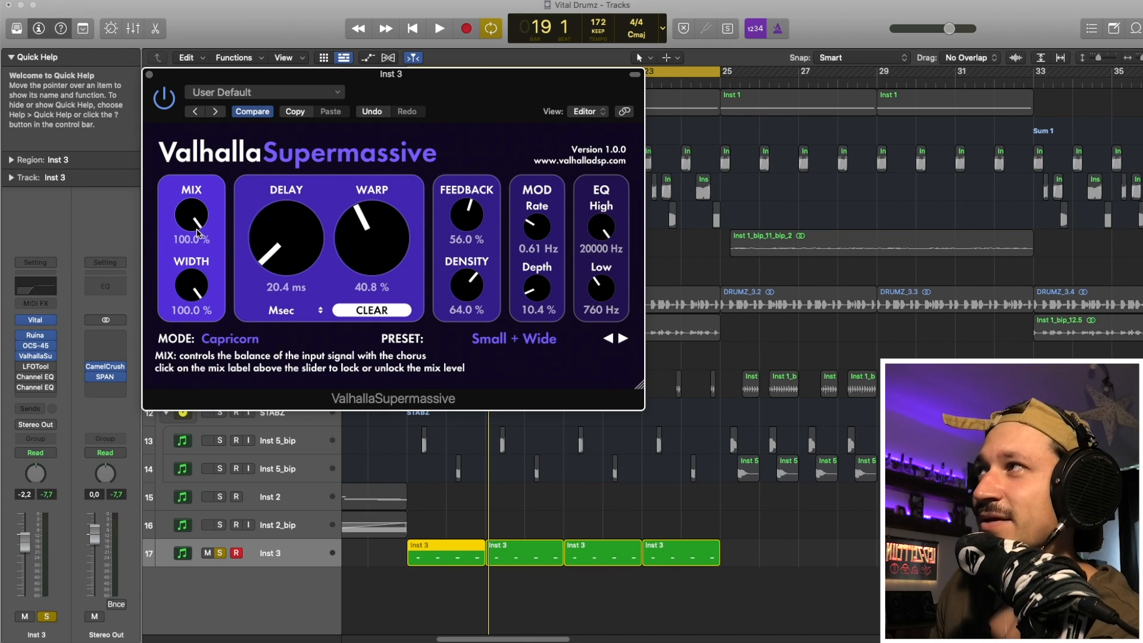
{"action": "key", "text": "space"}
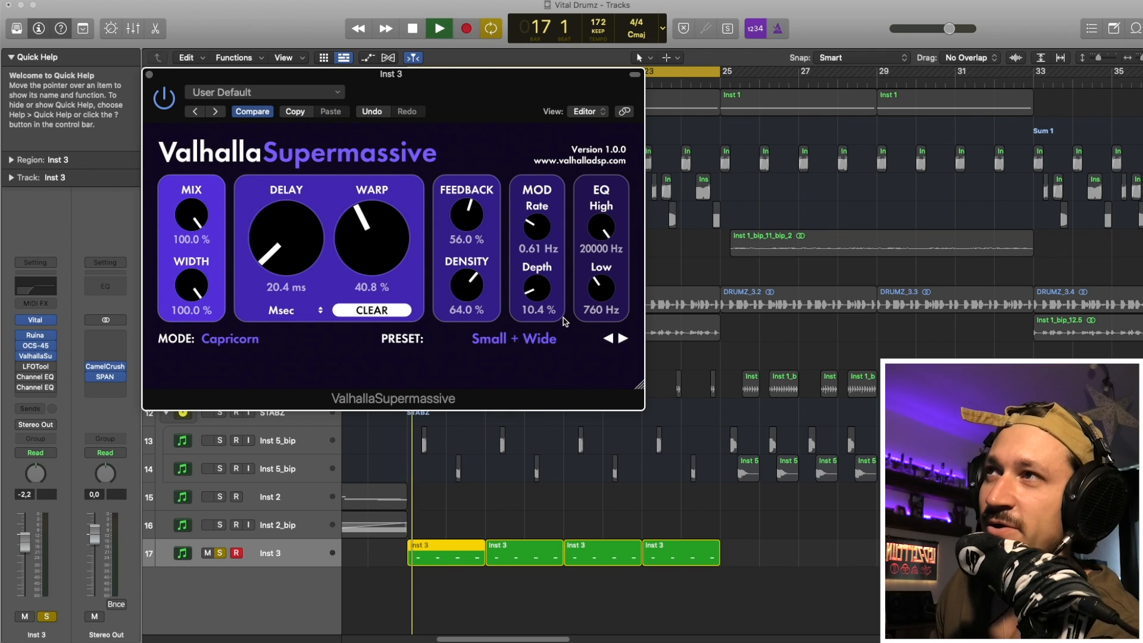
{"action": "mouse_move", "coordinate": [606, 291]}
{"action": "left_mouse_down"}
{"action": "mouse_move", "coordinate": [616, 265]}
{"action": "mouse_move", "coordinate": [609, 292]}
{"action": "left_mouse_up"}
{"action": "key", "text": "space"}
{"action": "key", "text": "space"}
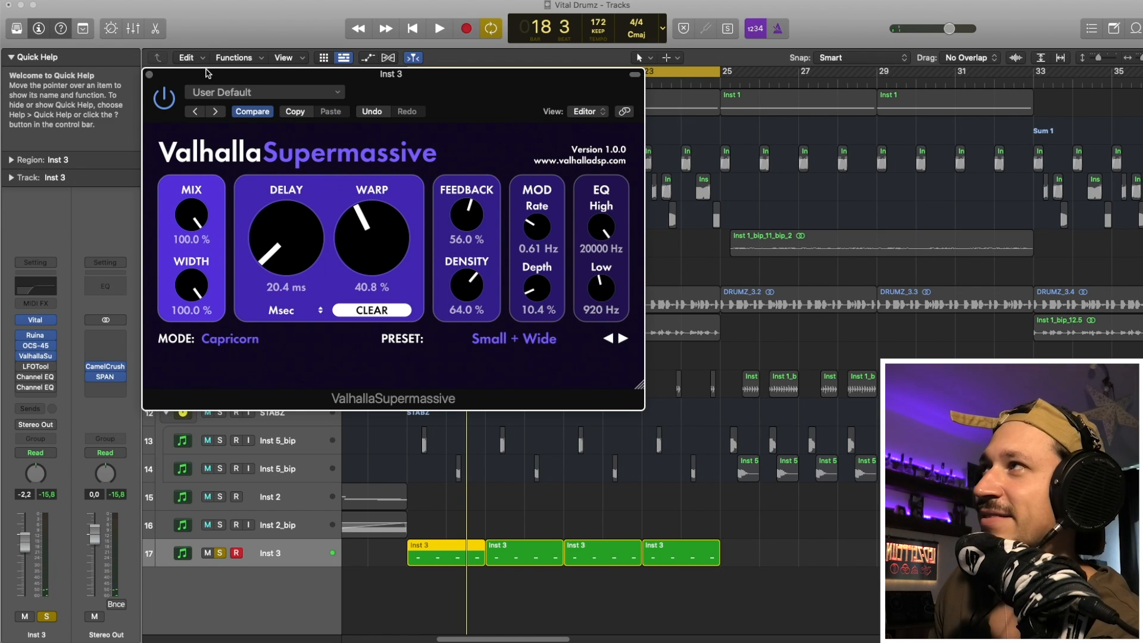
{"action": "left_click", "coordinate": [149, 74]}
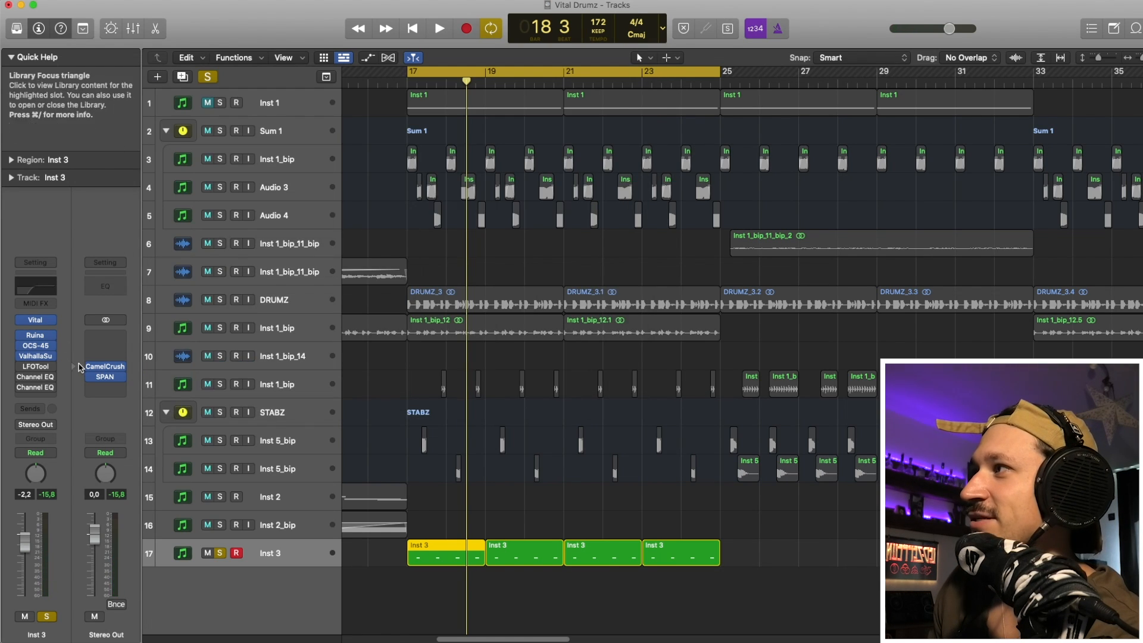
- Enable LFOTool on Inst 3, view its volume-shaping curve, and listen to its effect
{"action": "left_click", "coordinate": [37, 367]}
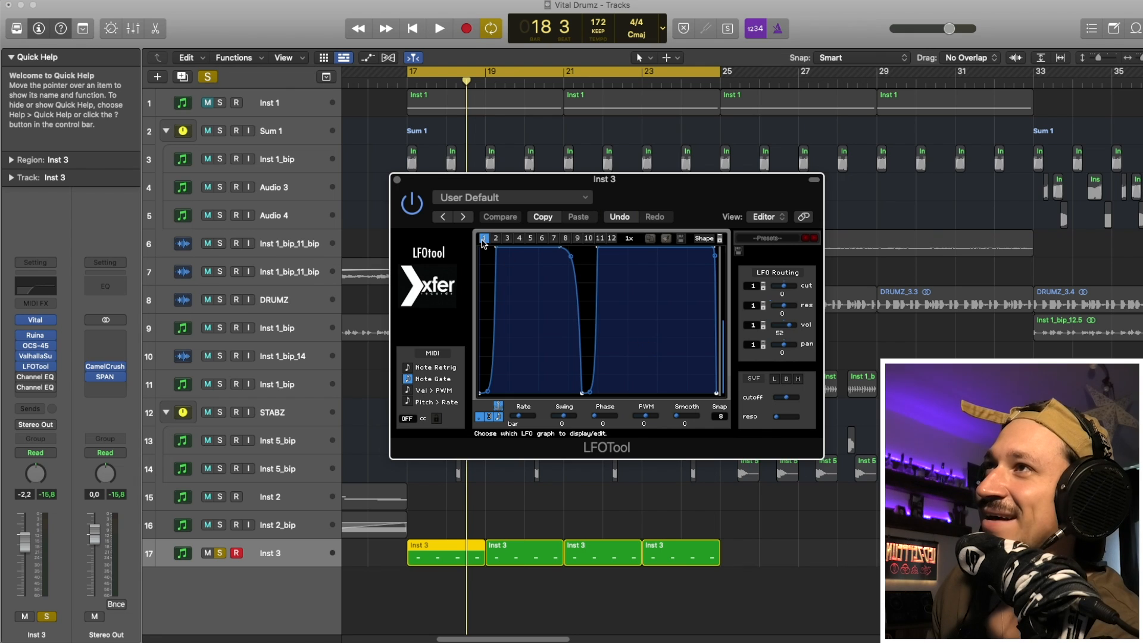
{"action": "key", "text": "space"}
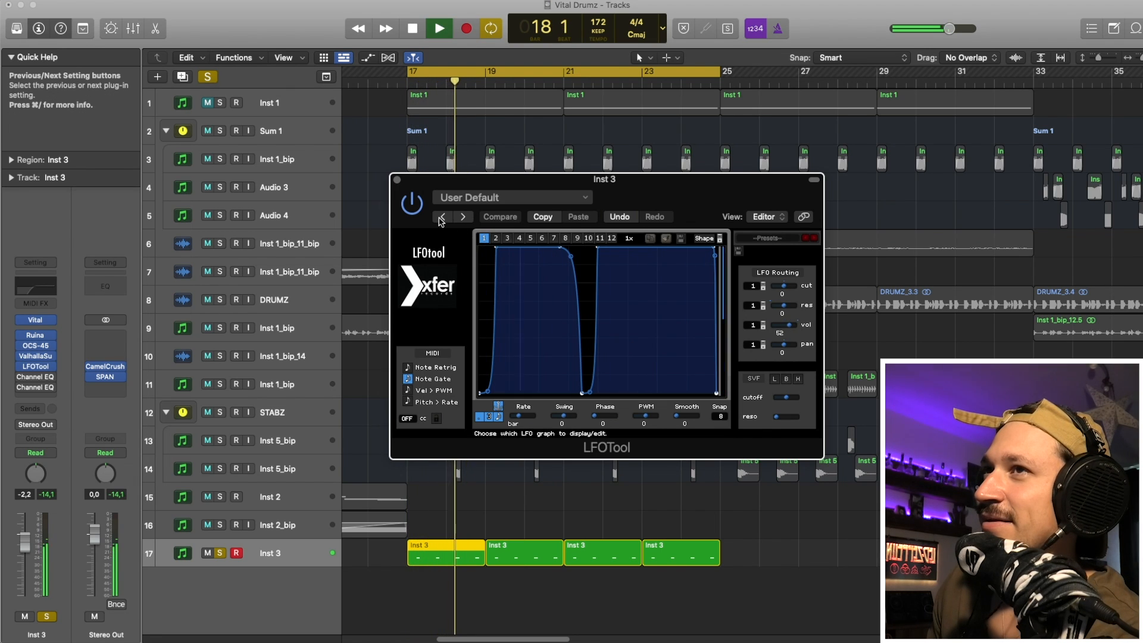
{"action": "key", "text": "space"}
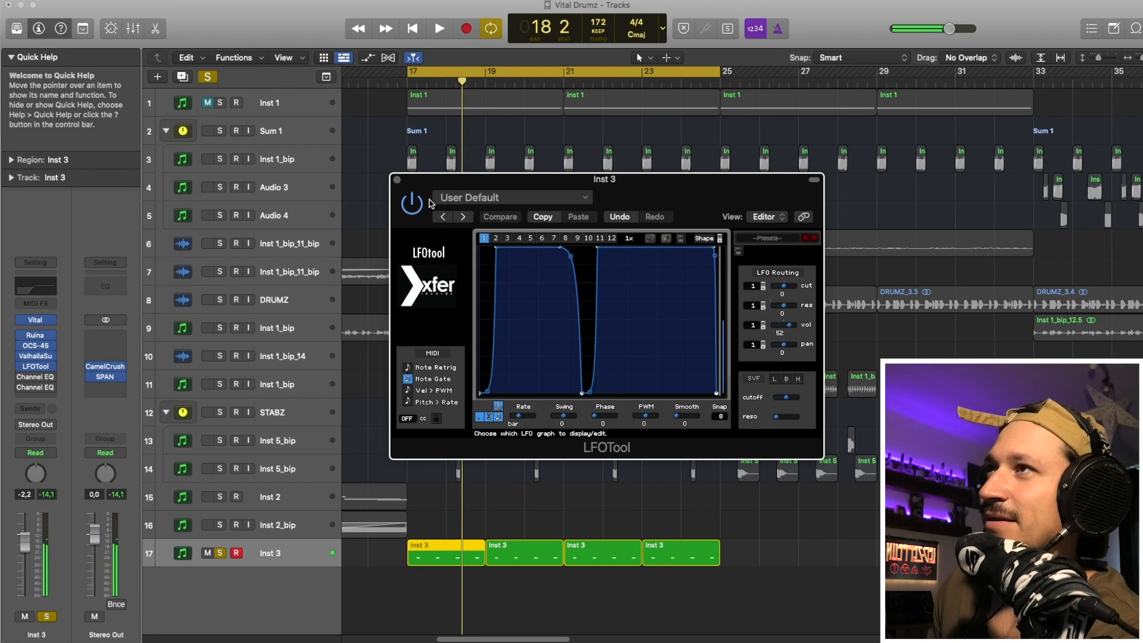
{"action": "left_click", "coordinate": [397, 180]}
- Enable both Channel EQs on Inst 3, view their low-cut curves, and play the fully processed sound
{"action": "left_click", "coordinate": [22, 377]}
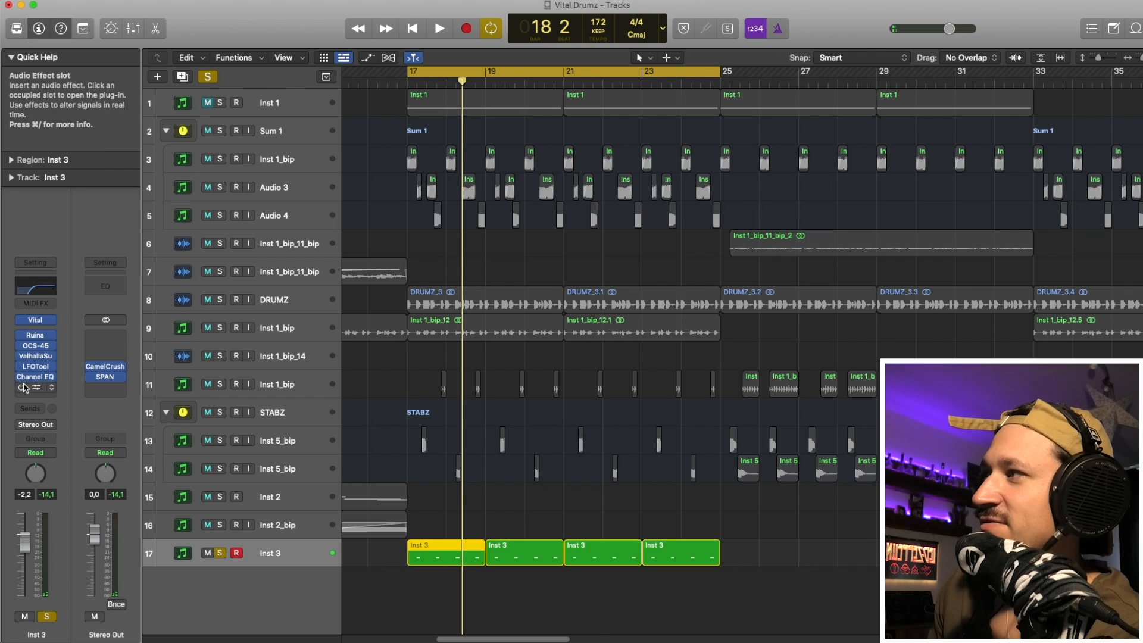
{"action": "left_click", "coordinate": [43, 388]}
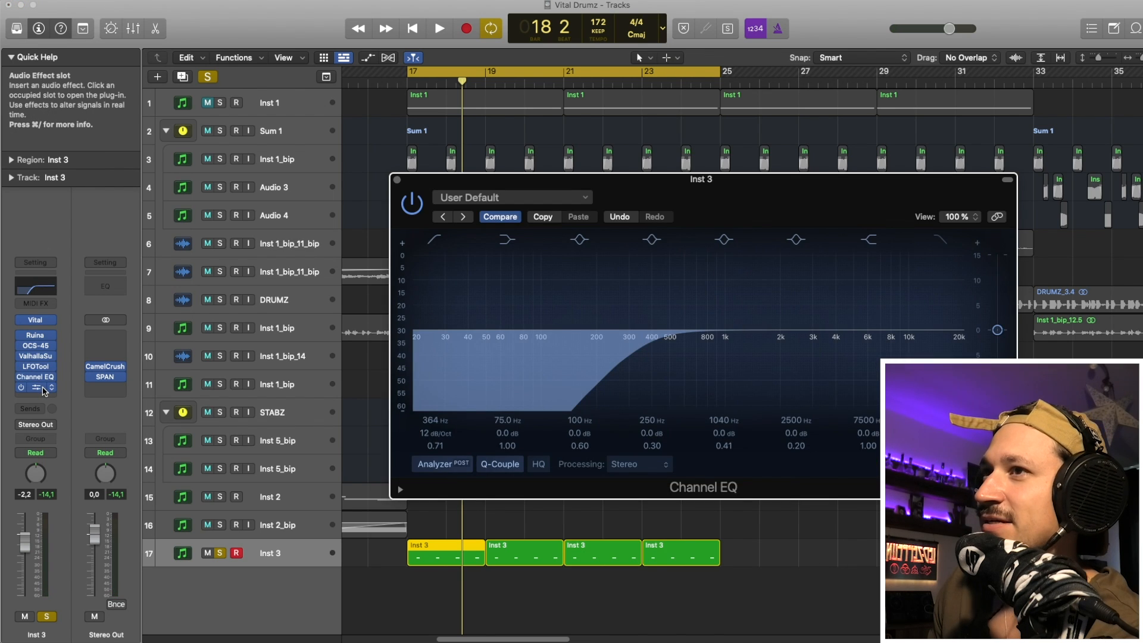
{"action": "left_click", "coordinate": [43, 388]}
{"action": "key", "text": "space"}
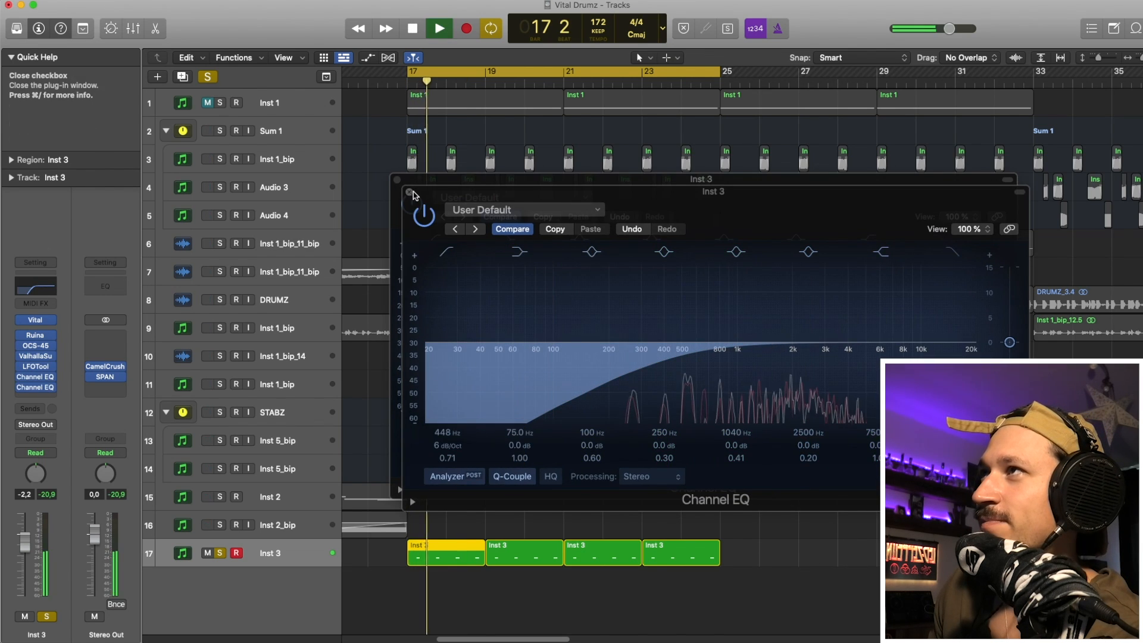
{"action": "left_click", "coordinate": [411, 193]}
{"action": "left_click", "coordinate": [397, 179]}
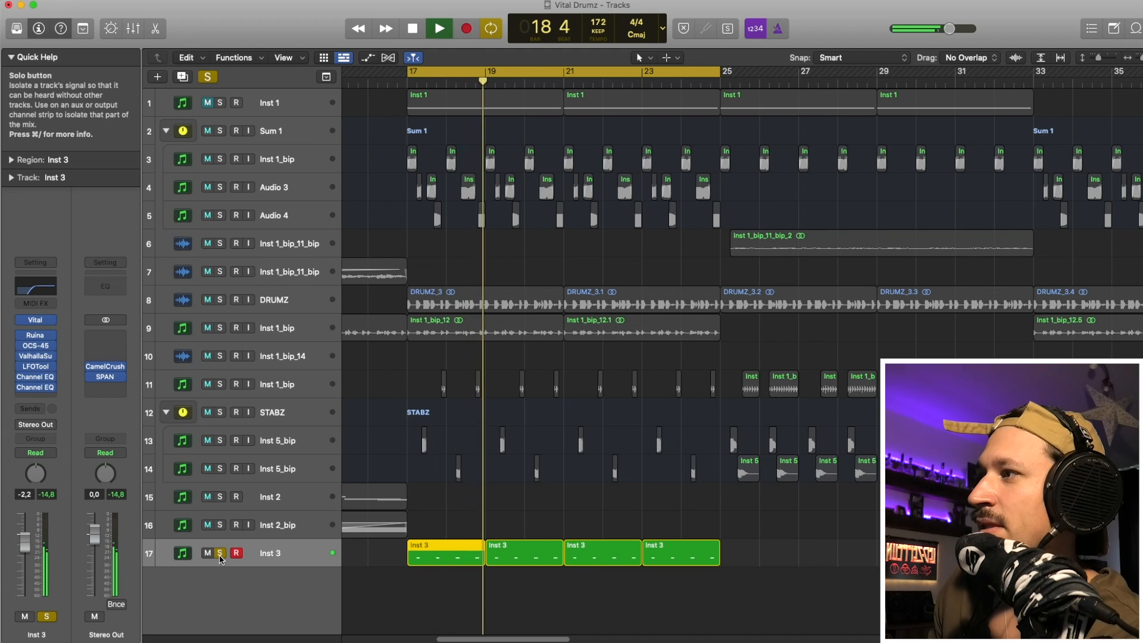
{"action": "key", "text": "space"}
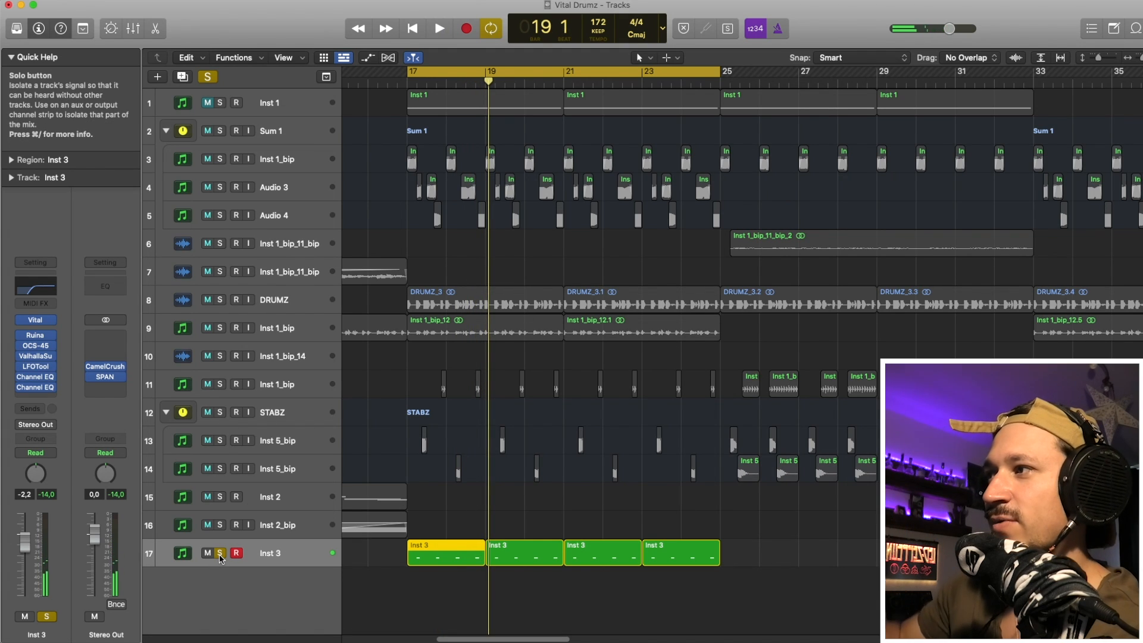
- Unsolo Inst 3, deselect its regions, and play it together with the rest of the track
{"action": "left_click", "coordinate": [220, 553]}
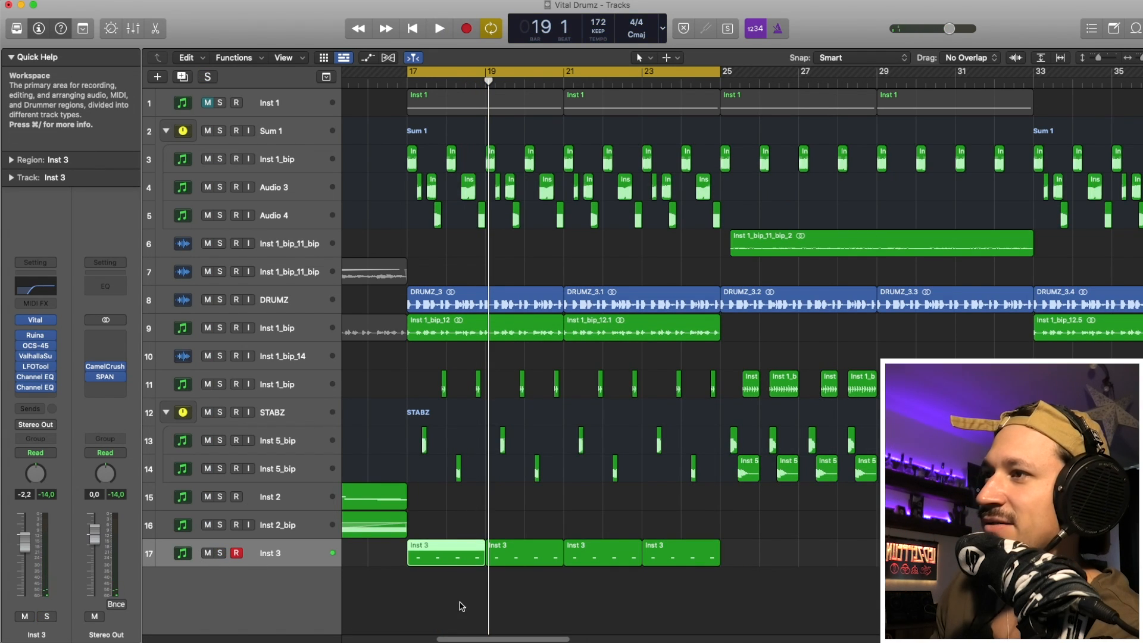
{"action": "left_click_drag", "start_coordinate": [460, 603], "coordinate": [732, 545]}
{"action": "left_click", "coordinate": [716, 522]}
{"action": "key", "text": "space"}
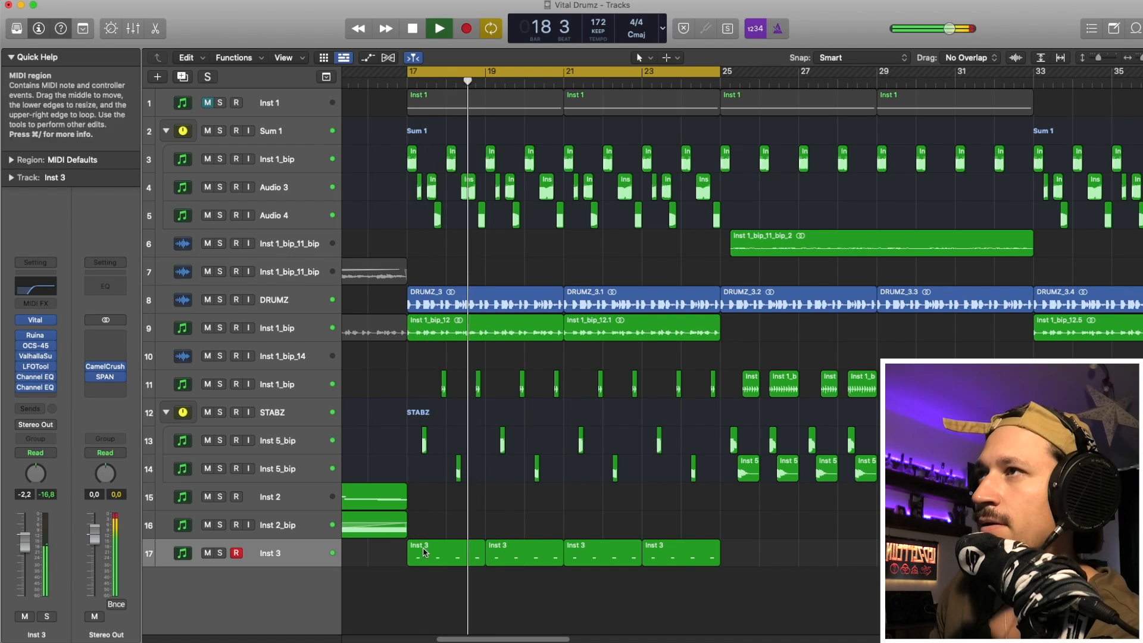
{"action": "key", "text": "space"}
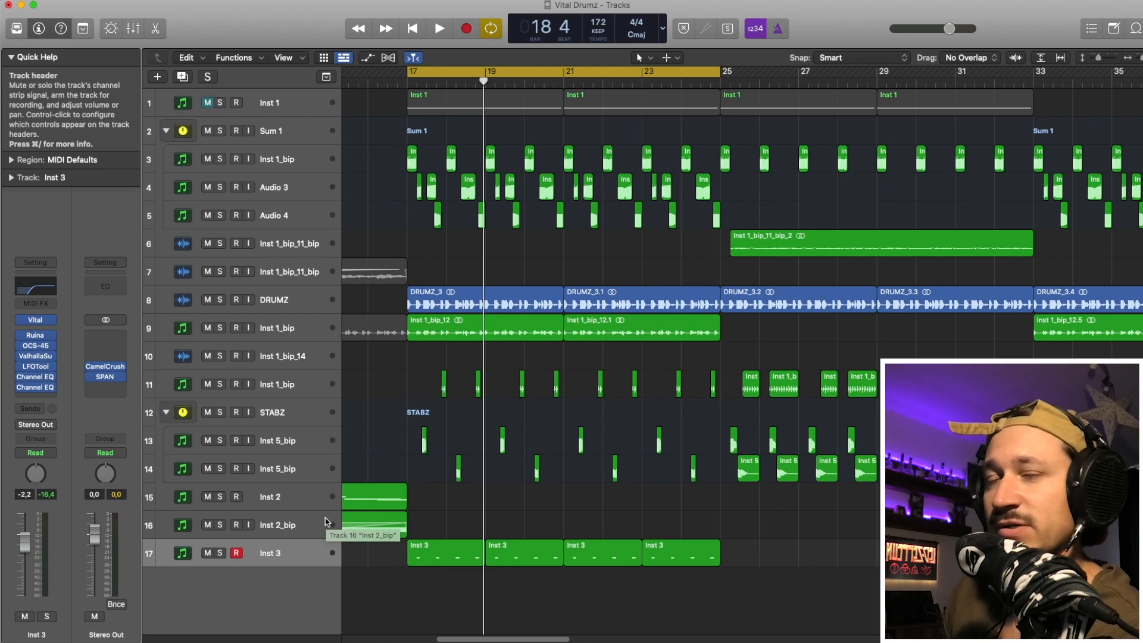
- Select all four regions of Inst 3 and solo the track
{"action": "left_click", "coordinate": [210, 566]}
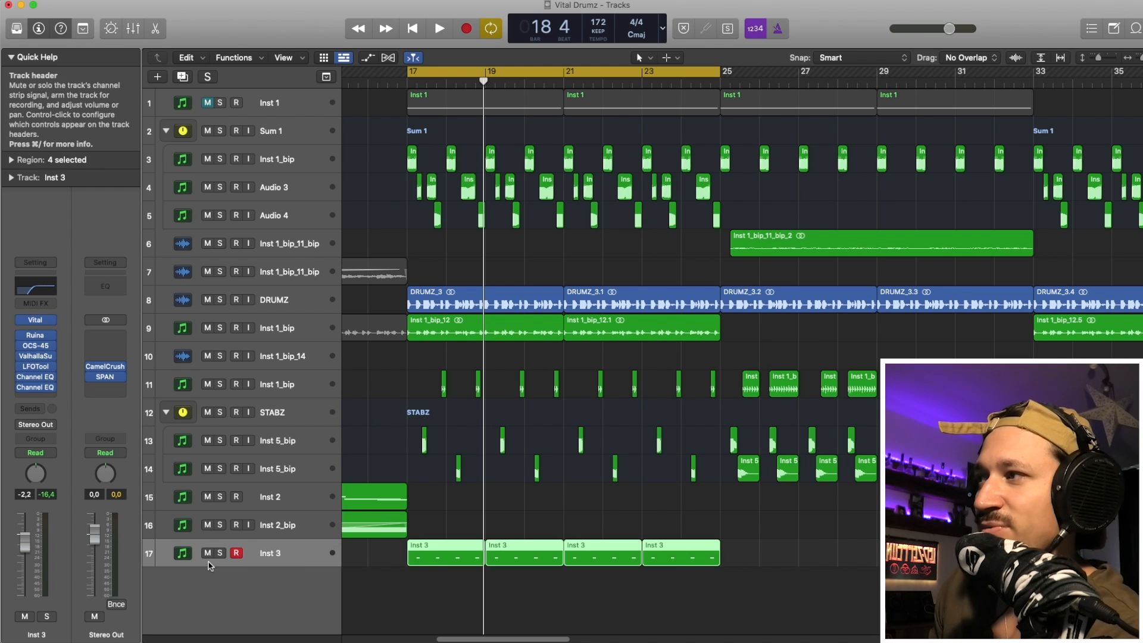
{"action": "left_click", "coordinate": [220, 553]}
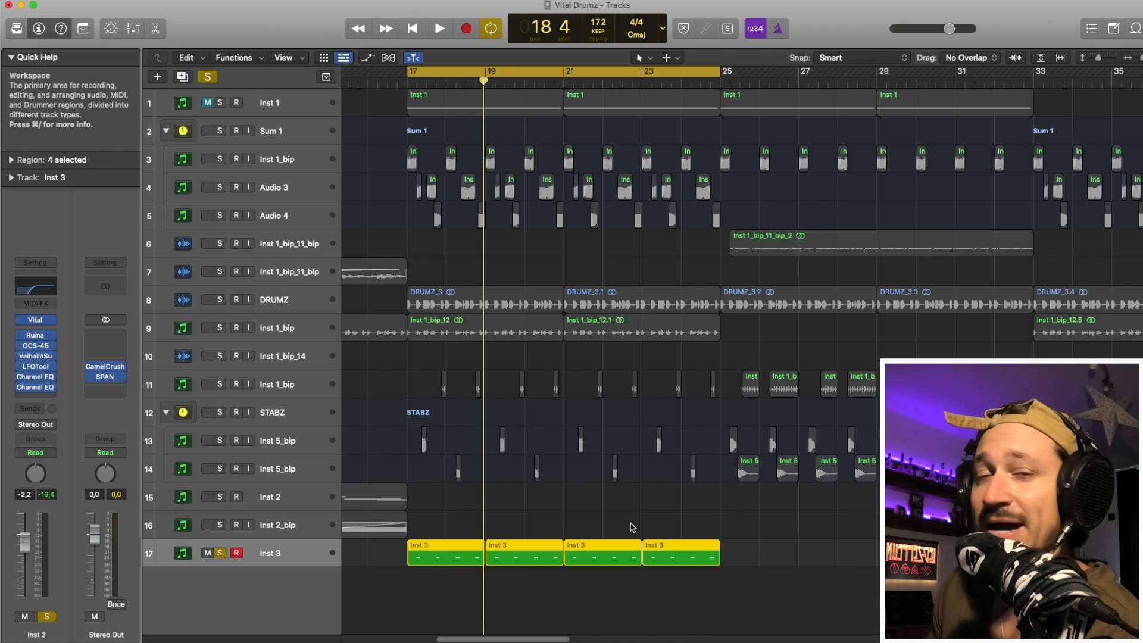